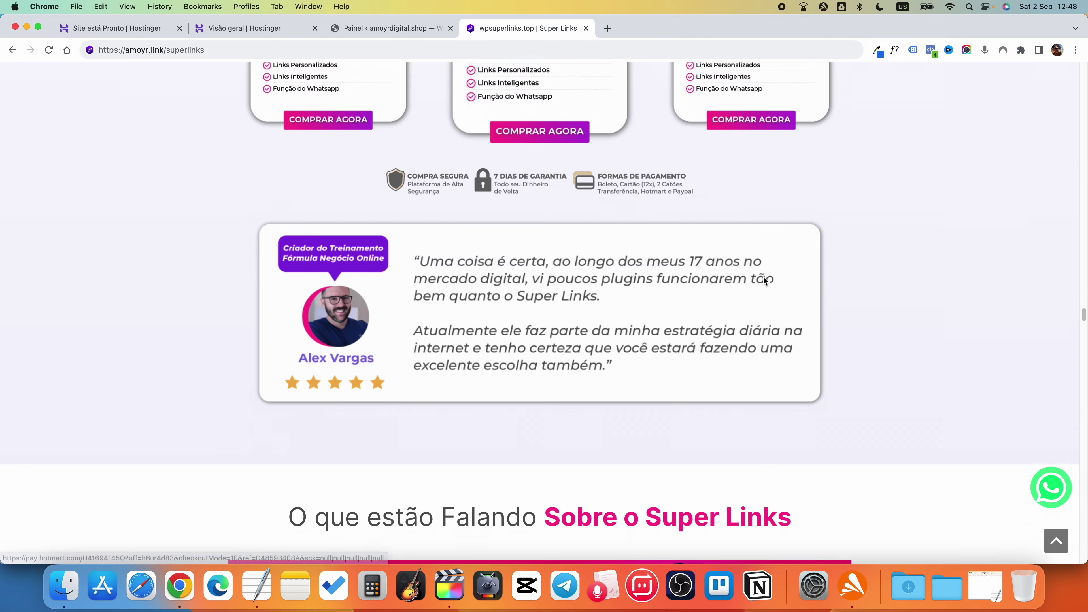
- Look through the testimonials and feature list on the Super Links sales page, and close the page
scroll(562, 286, down, 10)
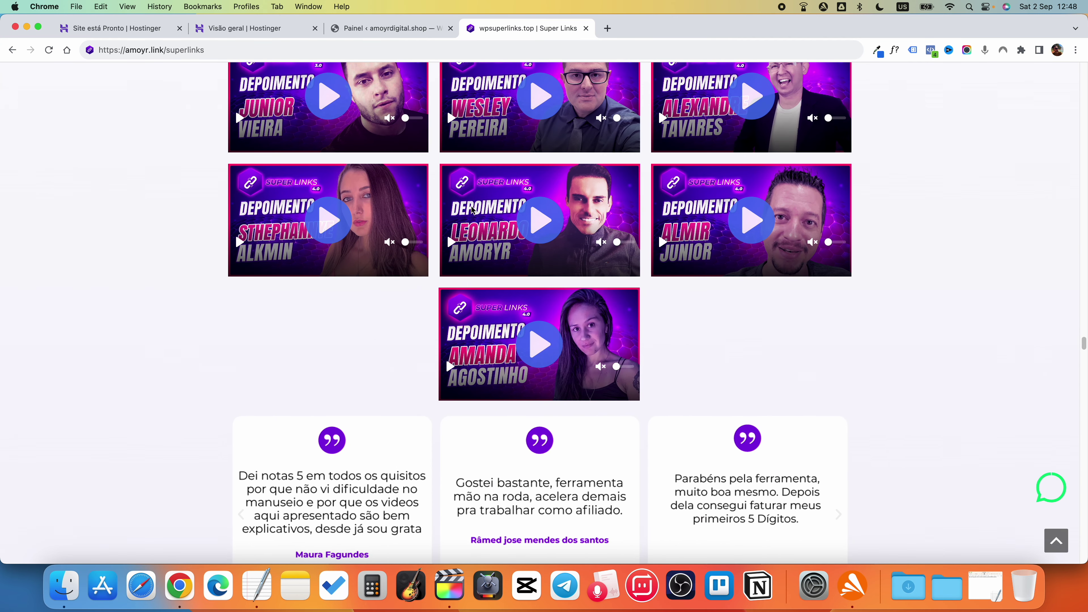
scroll(549, 238, up, 1)
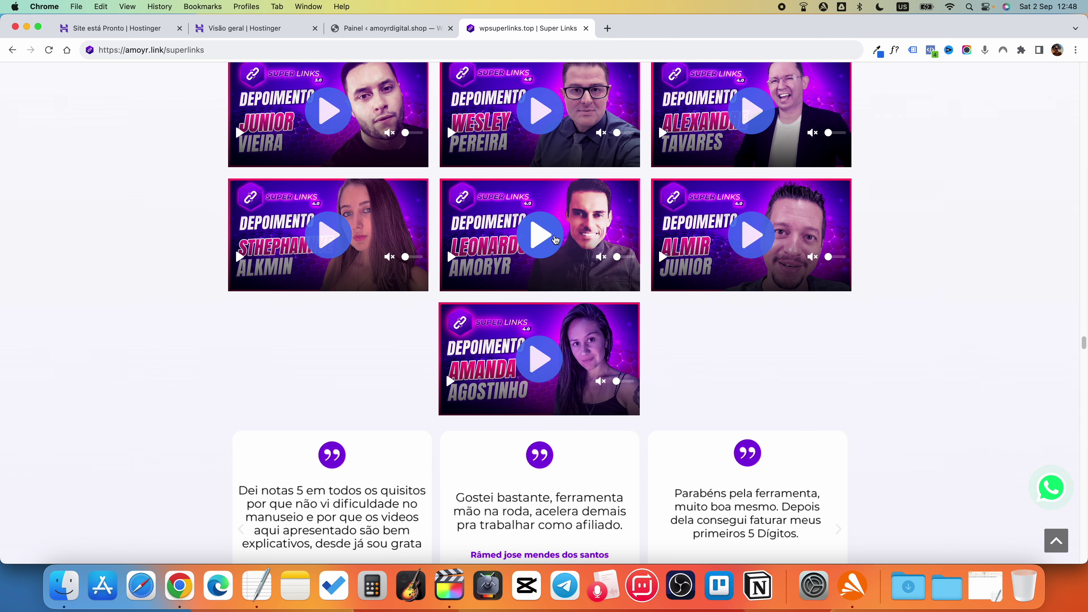
scroll(437, 319, down, 10)
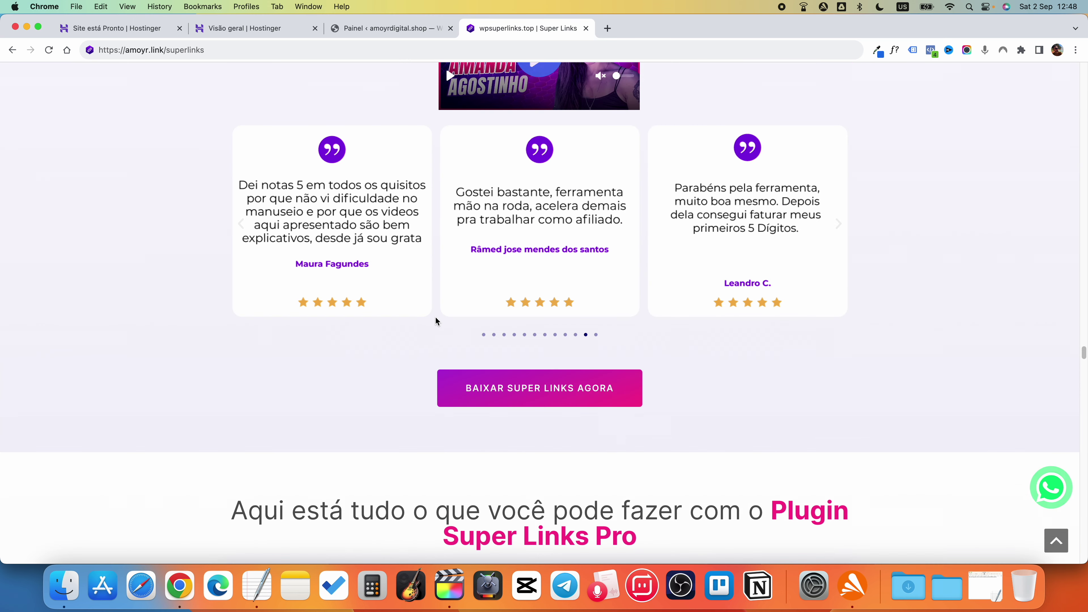
scroll(436, 320, down, 5)
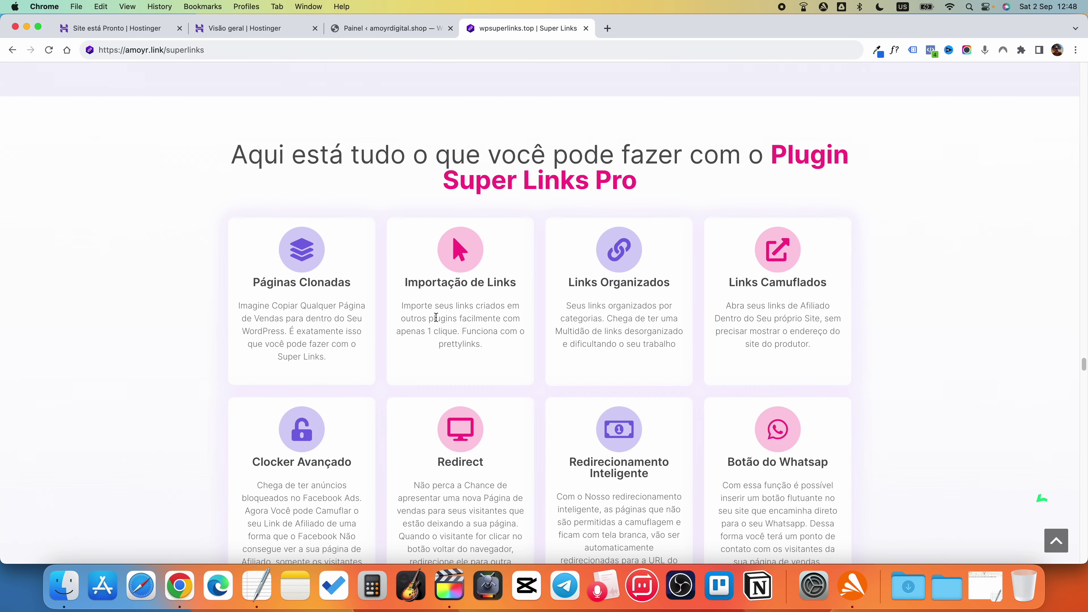
scroll(436, 316, down, 1)
key(super+w)
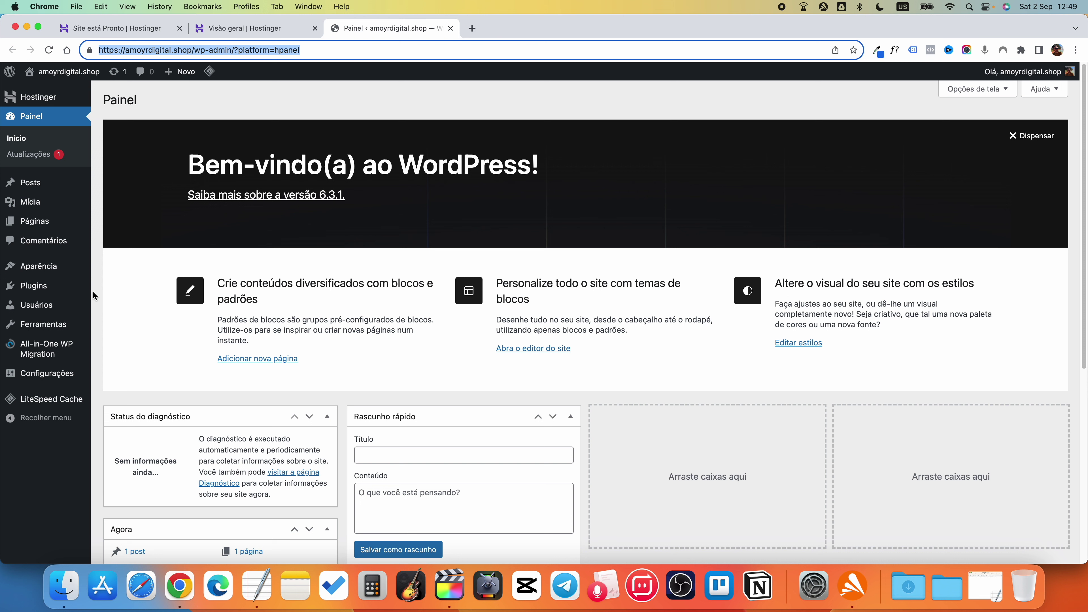
- Open the plugin upload form from the add-new-plugin page of the amoyrdigital.shop WordPress site
mouse_move(41, 288)
click(124, 304)
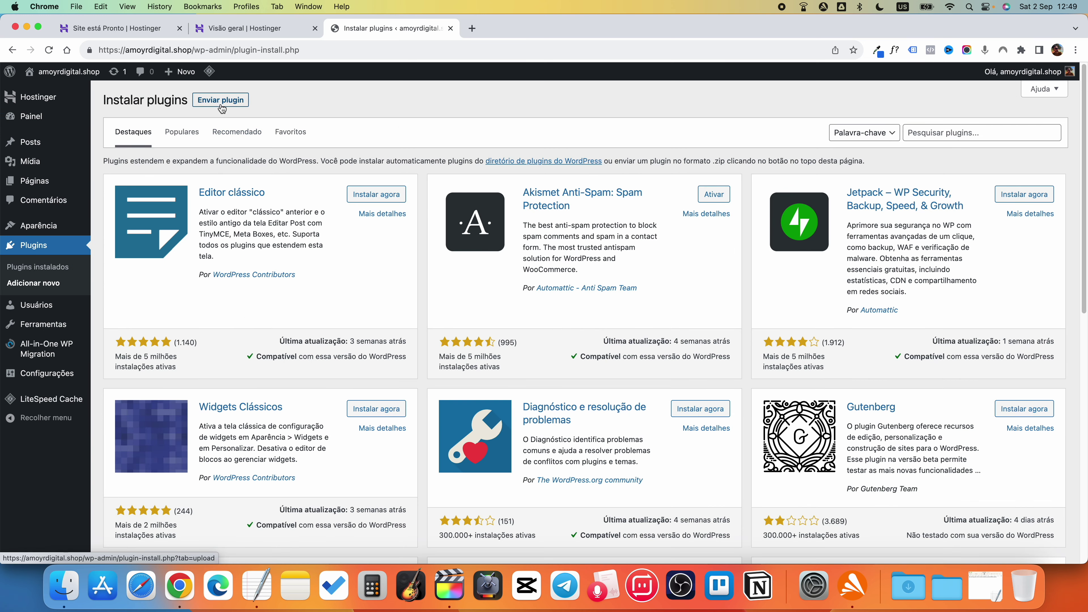
click(221, 102)
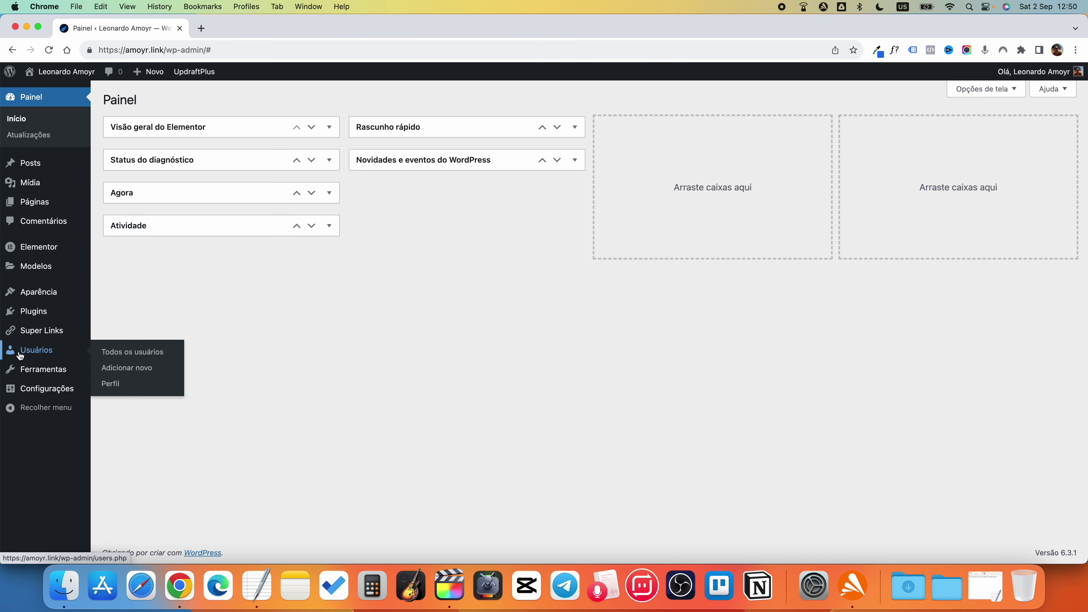
- Open the Super Links plugin page in the amoyr.link dashboard and dismiss the Super Presell popup
mouse_move(42, 332)
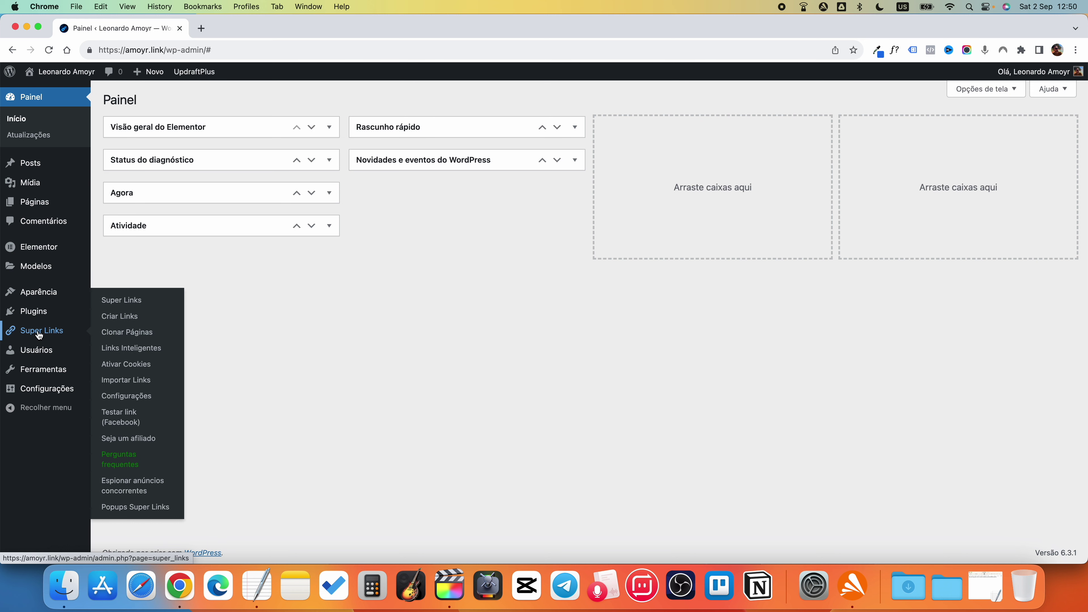
click(39, 334)
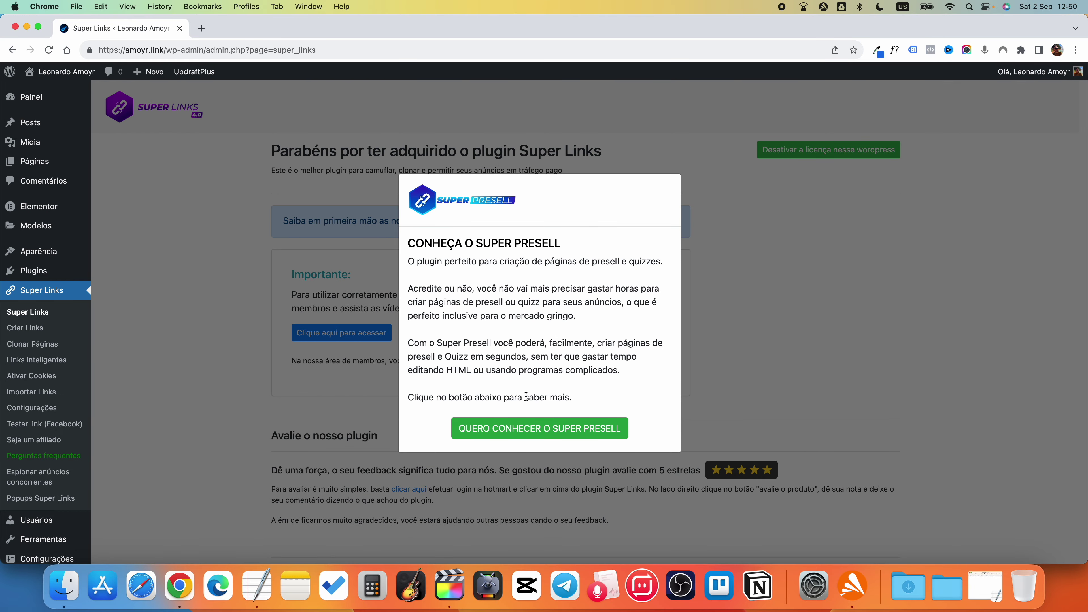
click(792, 250)
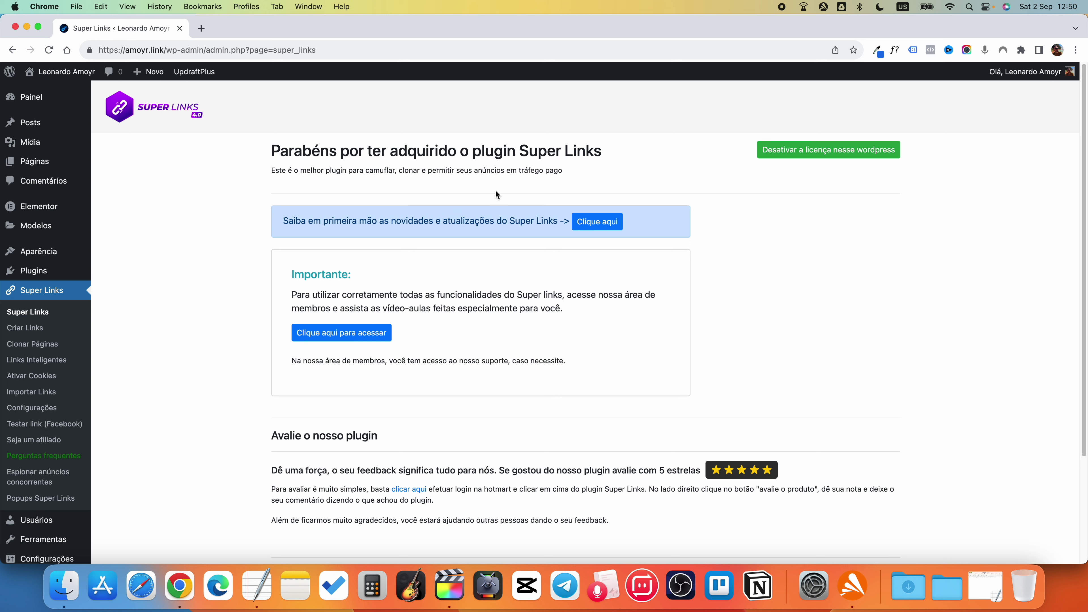
click(142, 49)
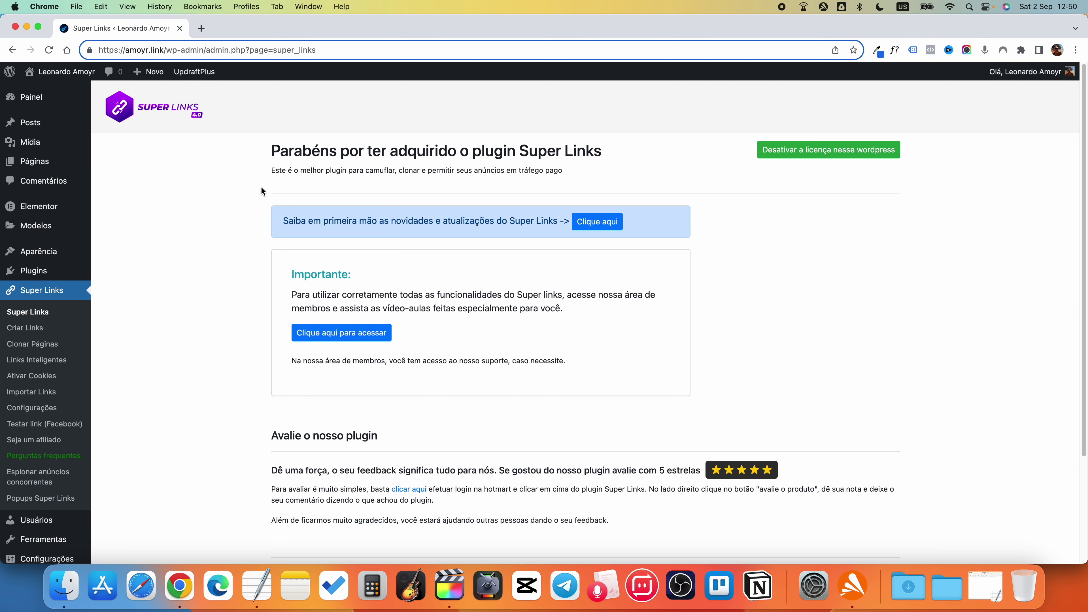
click(238, 97)
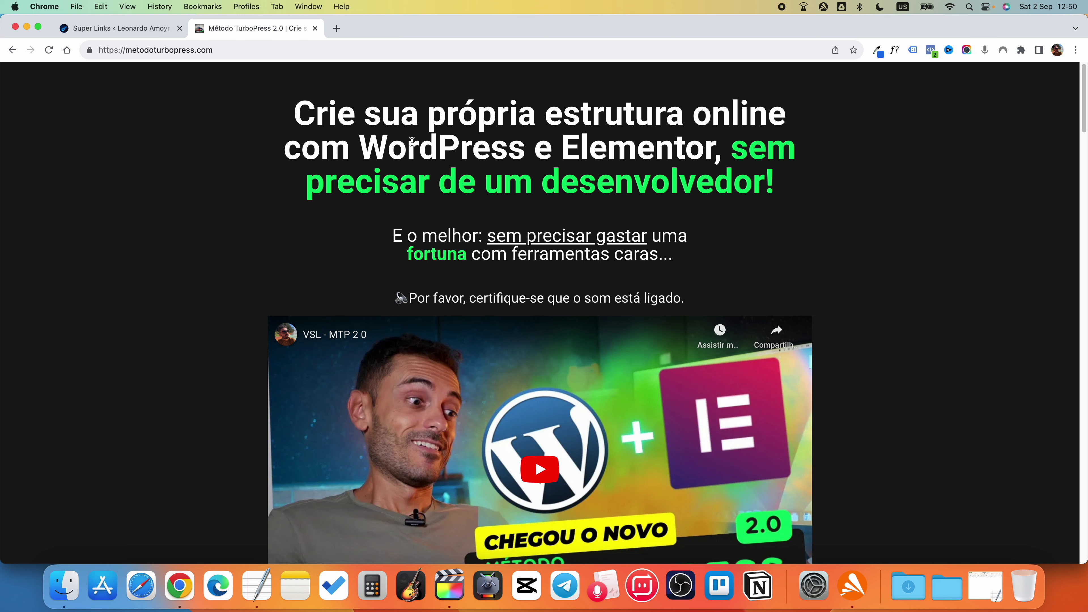
- Review the Método TurboPress 2.0 sales page, from its headline and video to its list of benefits
scroll(535, 169, down, 1)
scroll(554, 218, down, 15)
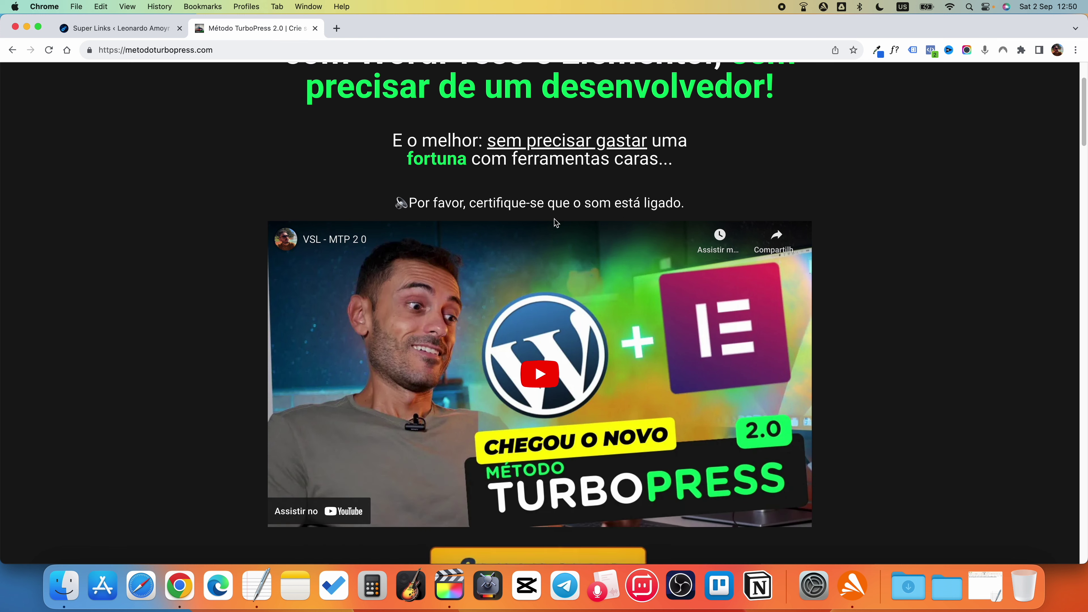
scroll(564, 236, up, 15)
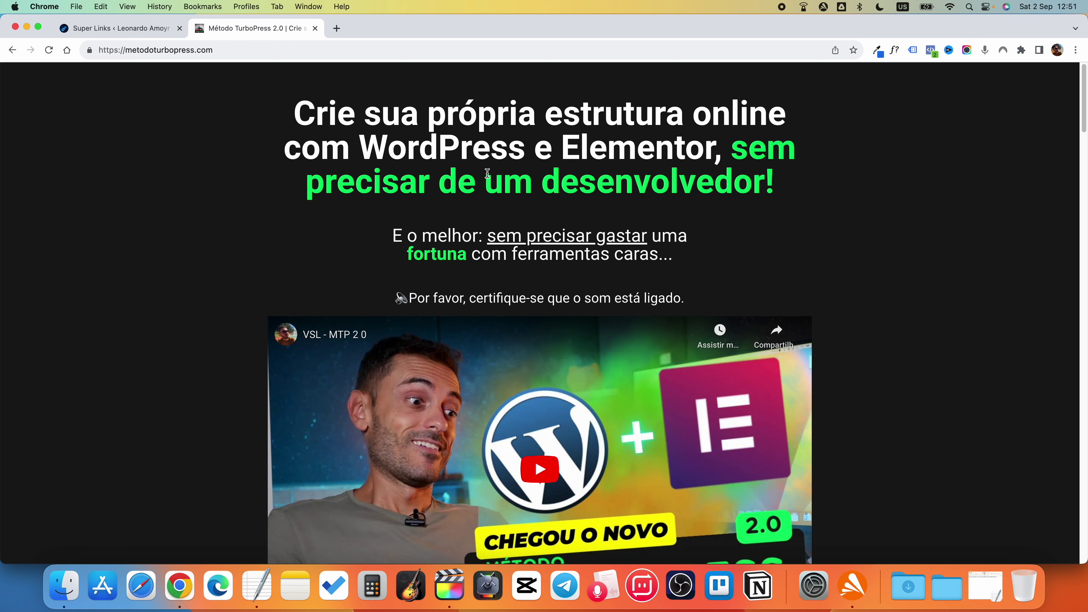
drag(1080, 99, 979, 87)
scroll(376, 207, down, 10)
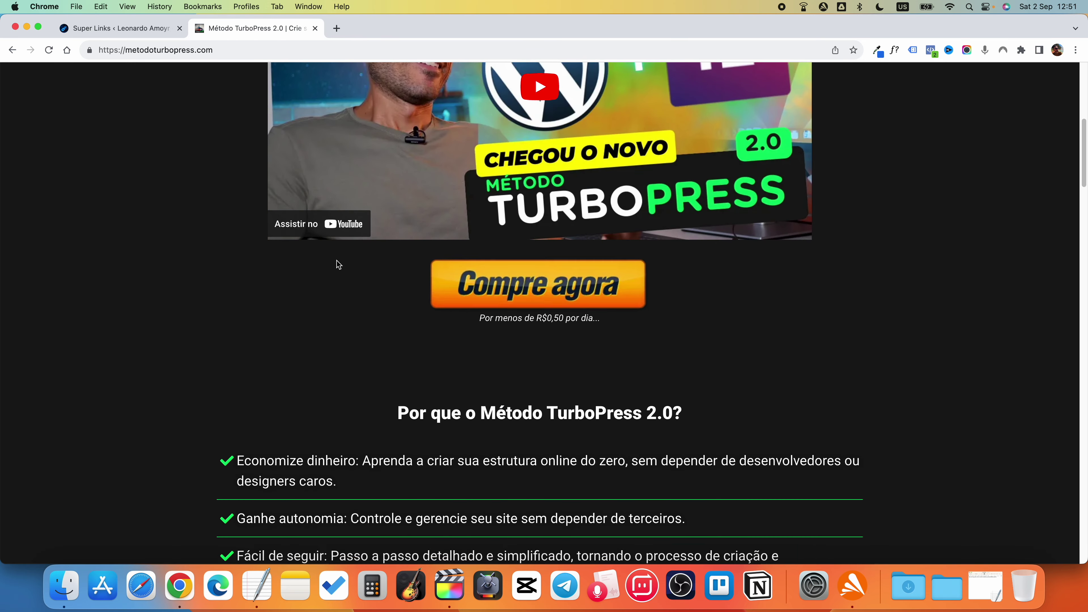
scroll(338, 264, down, 5)
- Return to the Super Links dashboard and start cloning a new page under Clonar Páginas
click(120, 28)
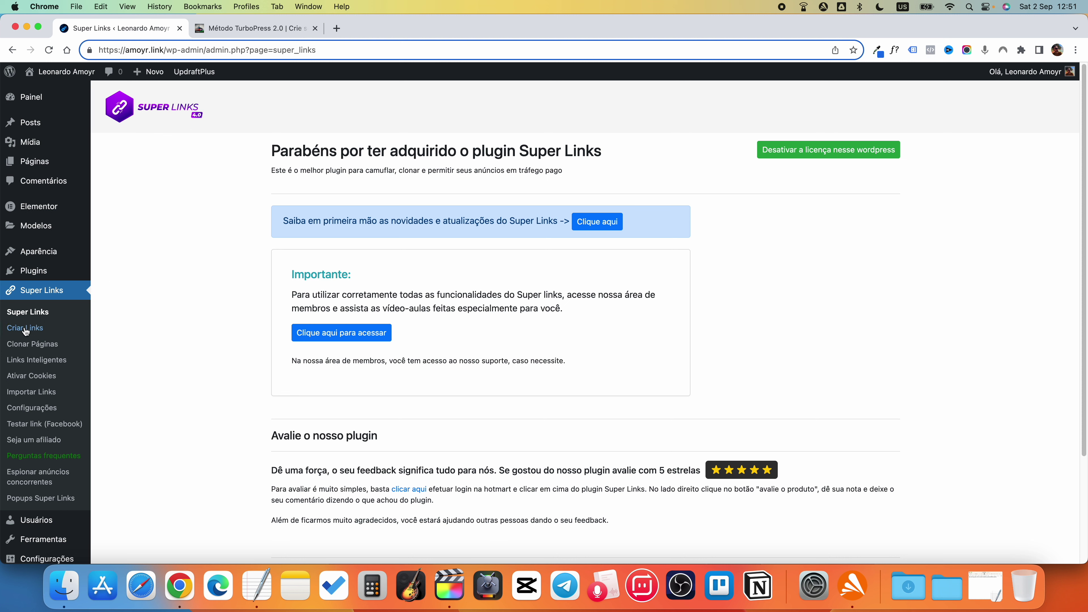
click(20, 345)
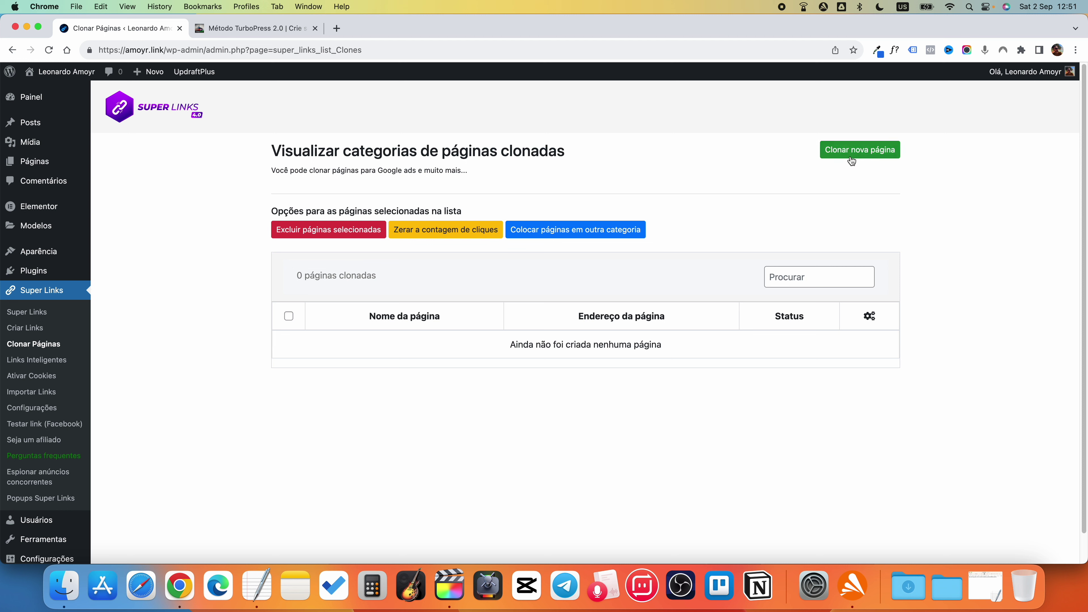
click(861, 152)
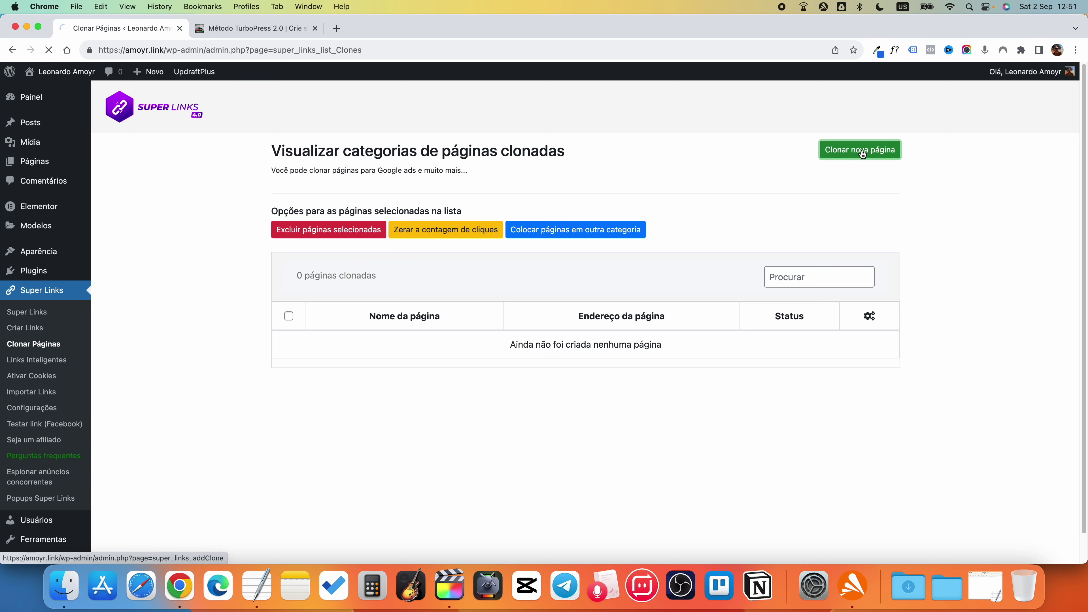
- Name the cloned page "Método TurboPress"
click(154, 336)
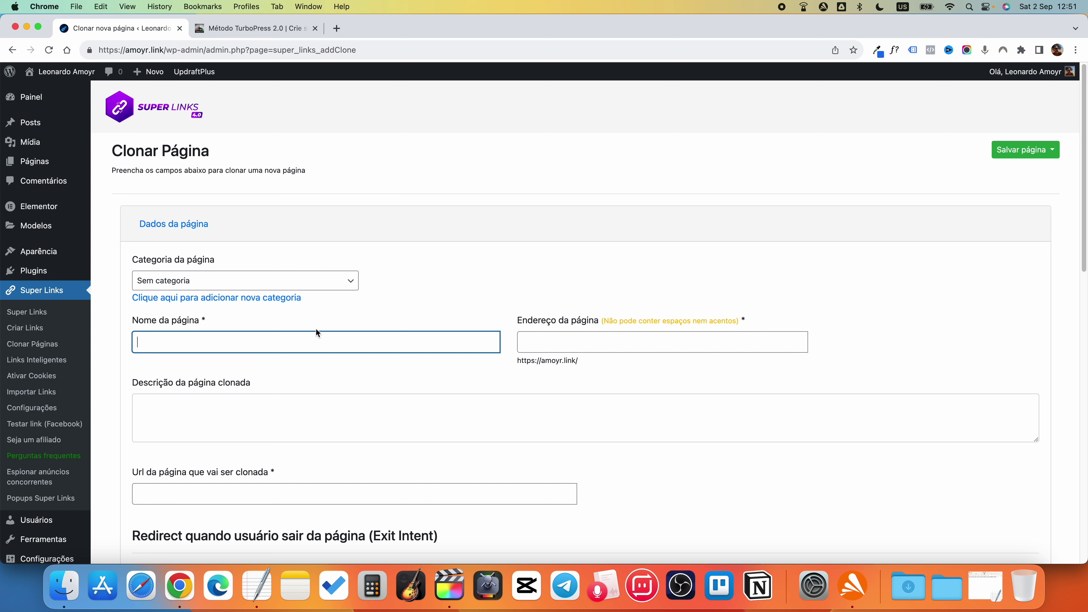
text(Método TurboPress)
click(170, 344)
- Set the cloned page's address to "curso-mtp" after the amoyr.link domain
drag(519, 363, 589, 365)
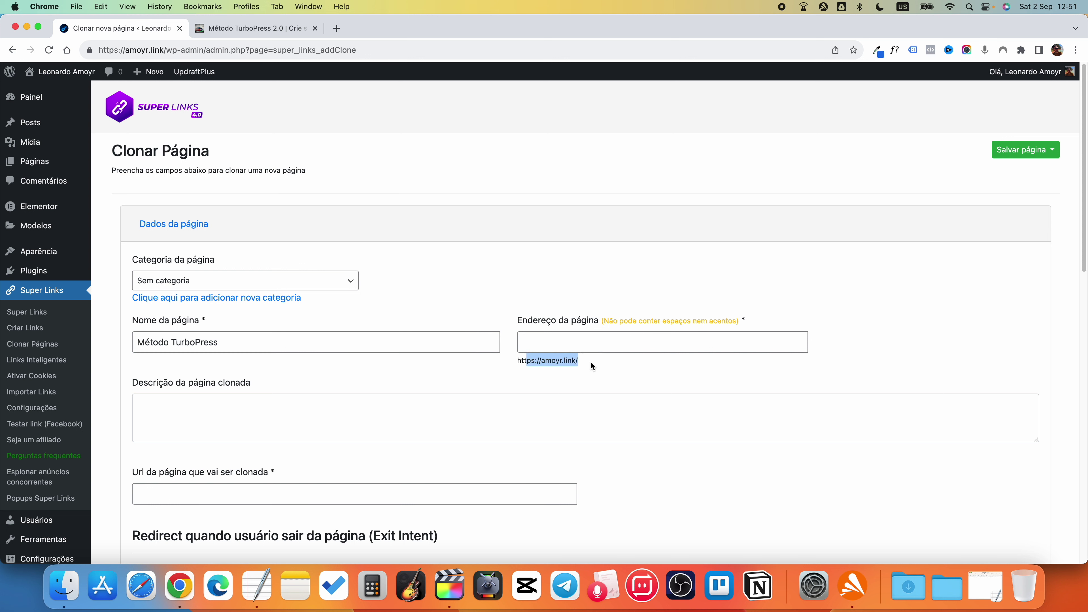
click(583, 365)
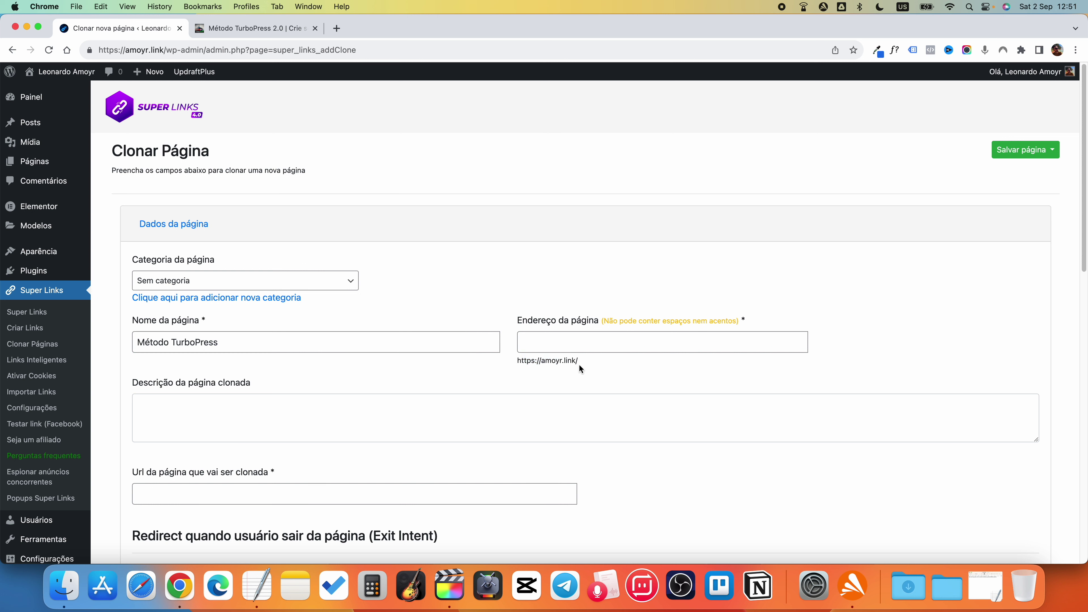
click(547, 341)
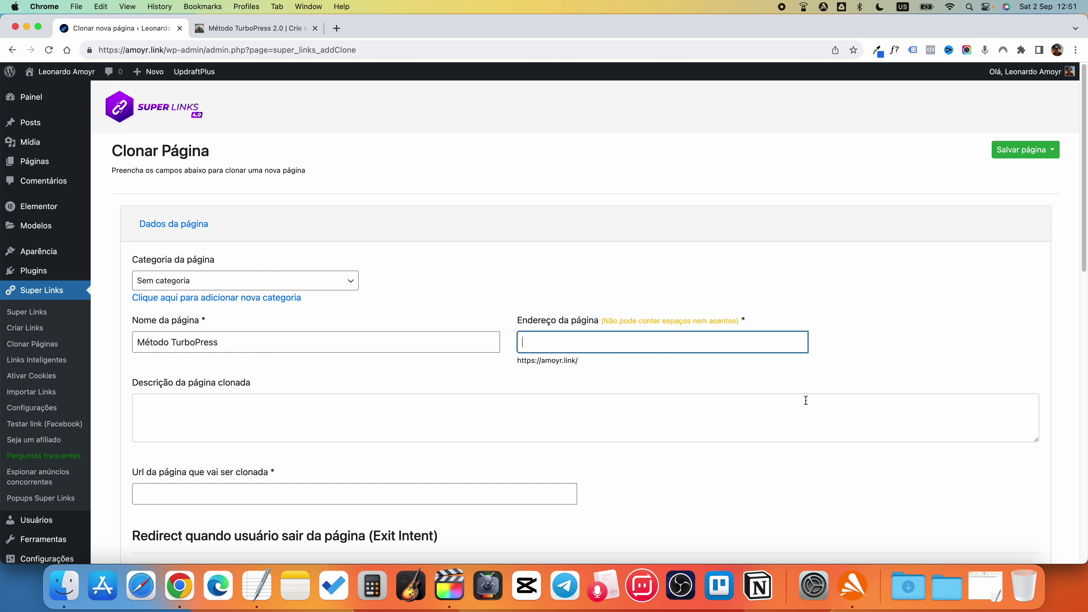
text(m)
text(metodo)
key(super+a)
key(BackSpace)
text(curso)
scroll(183, 369, down, 1)
click(182, 374)
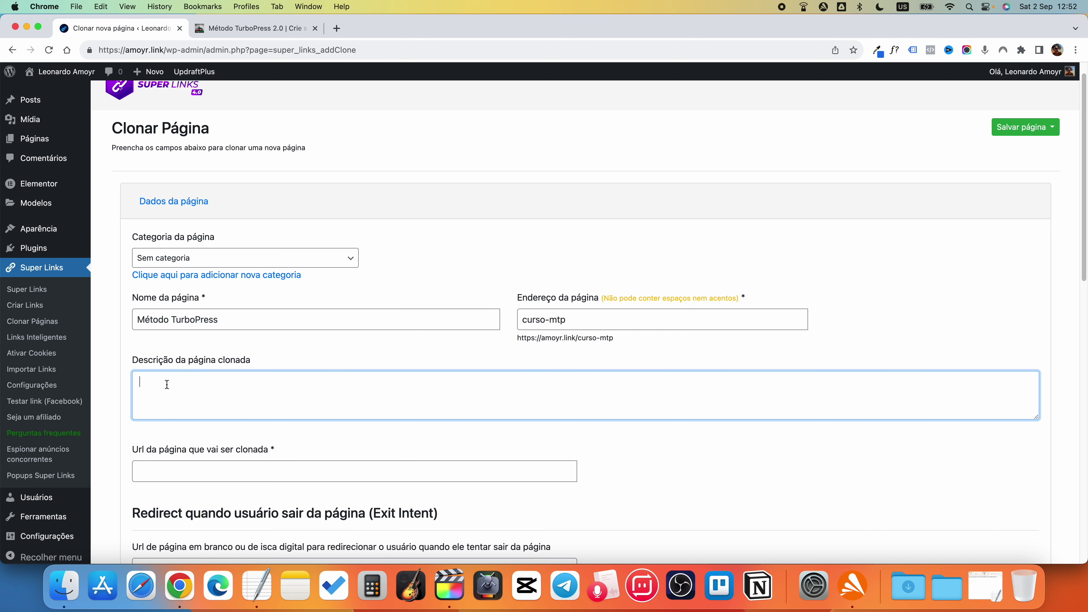
scroll(201, 386, down, 5)
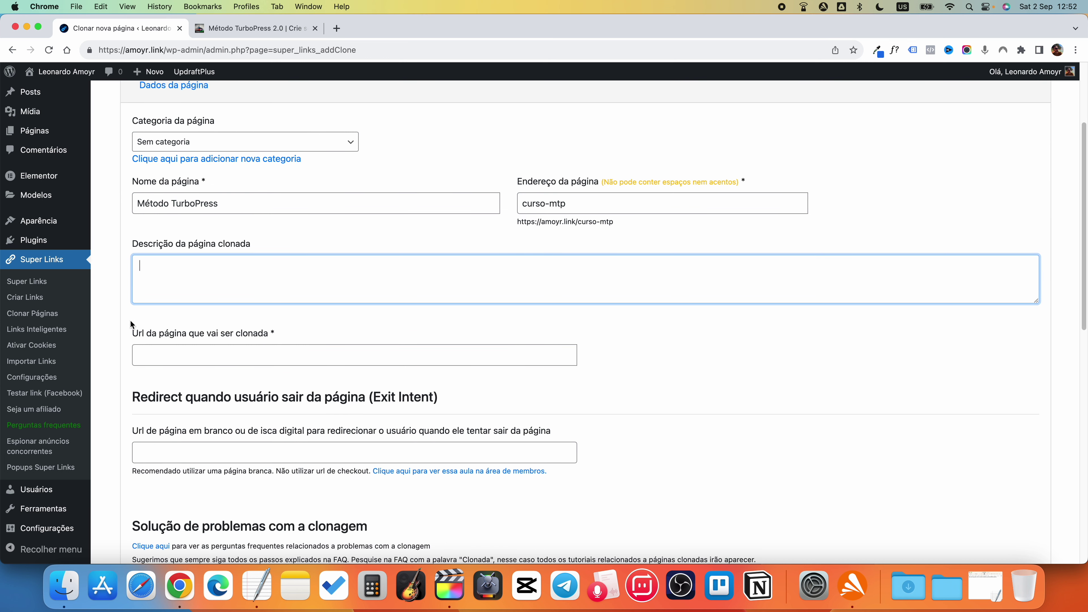
click(139, 351)
click(241, 28)
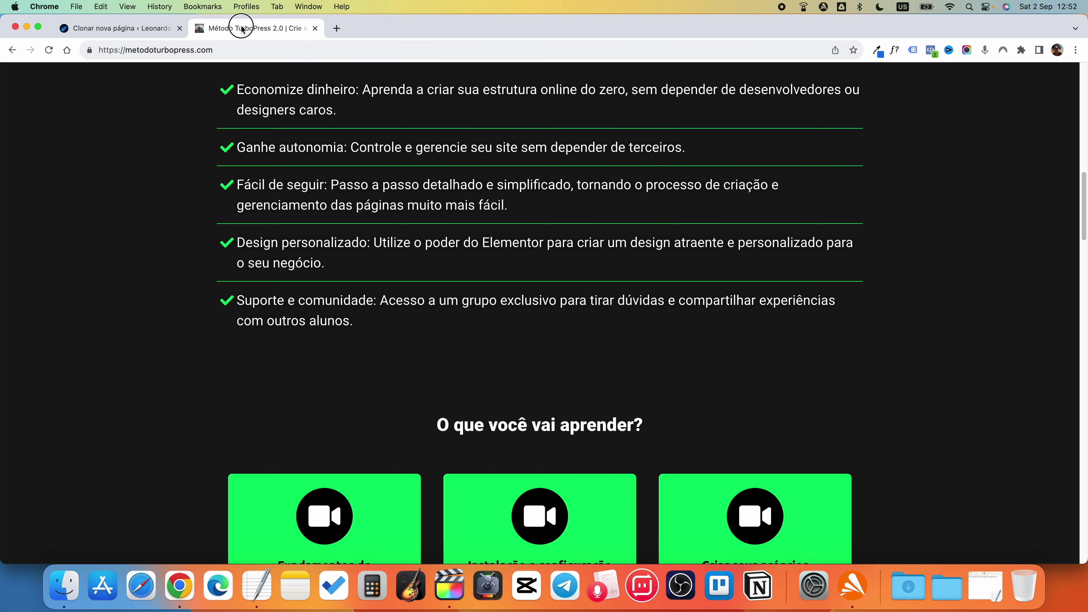
click(180, 50)
right_click(180, 50)
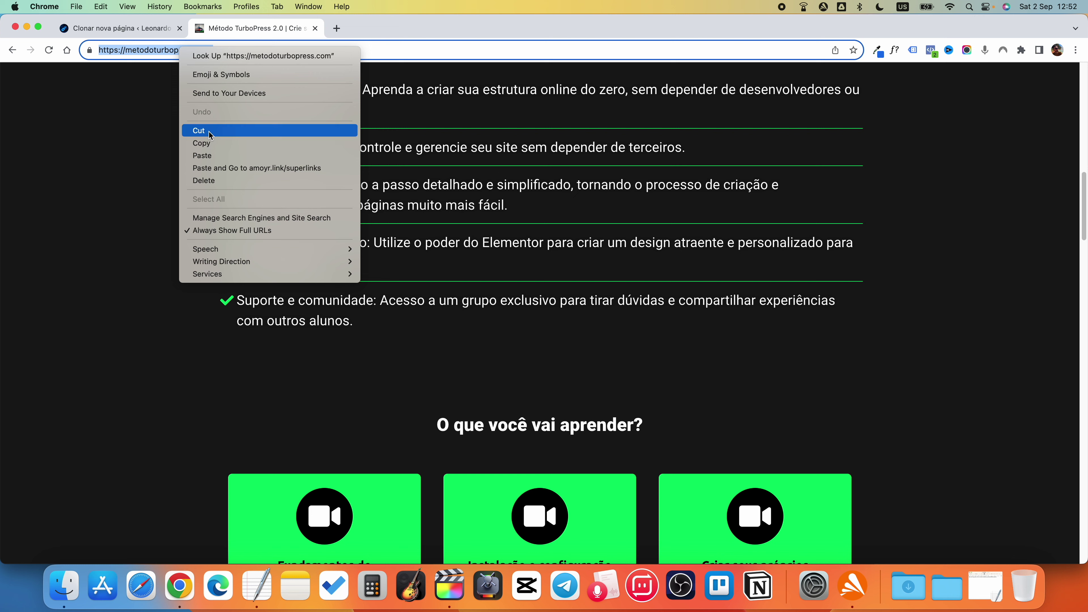
click(201, 143)
click(120, 28)
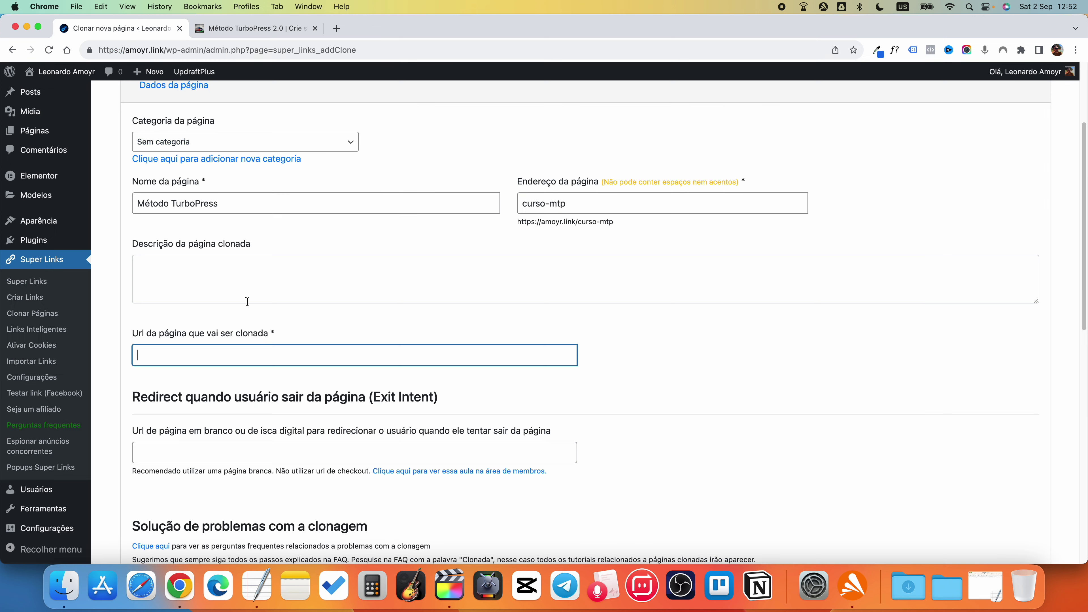
right_click(183, 346)
click(158, 361)
key(super+v)
scroll(175, 346, down, 3)
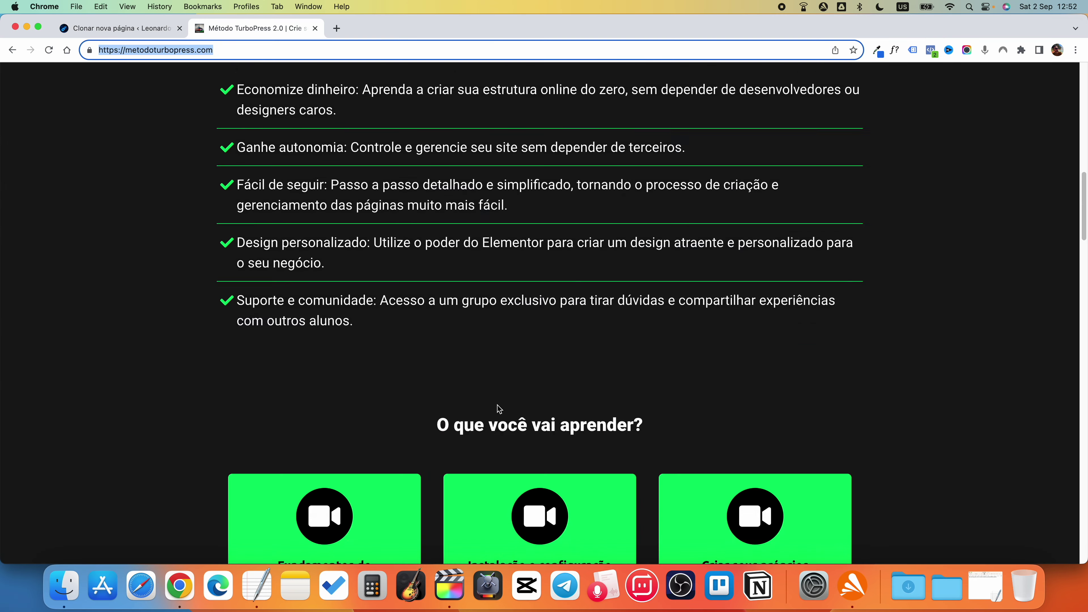
- Check the Método TurboPress sales page again and return to the clone form
click(275, 28)
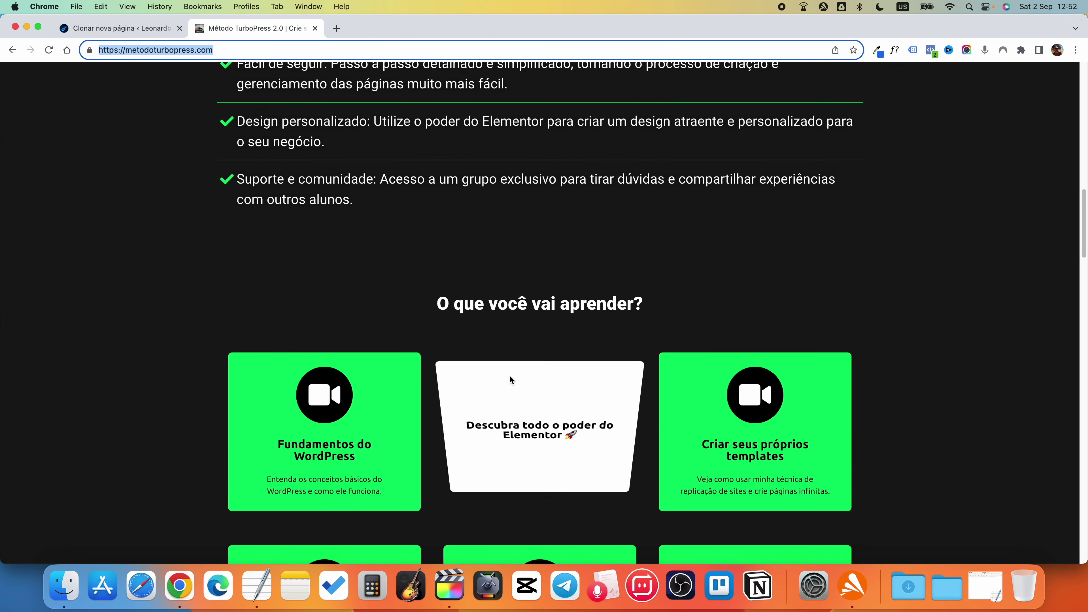
scroll(510, 379, up, 5)
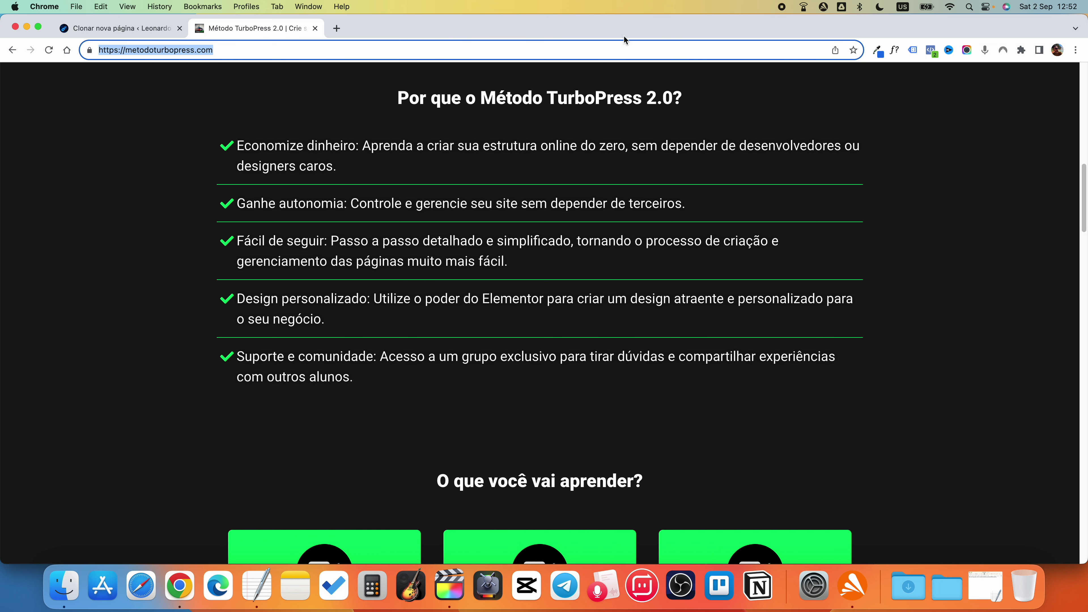
click(122, 28)
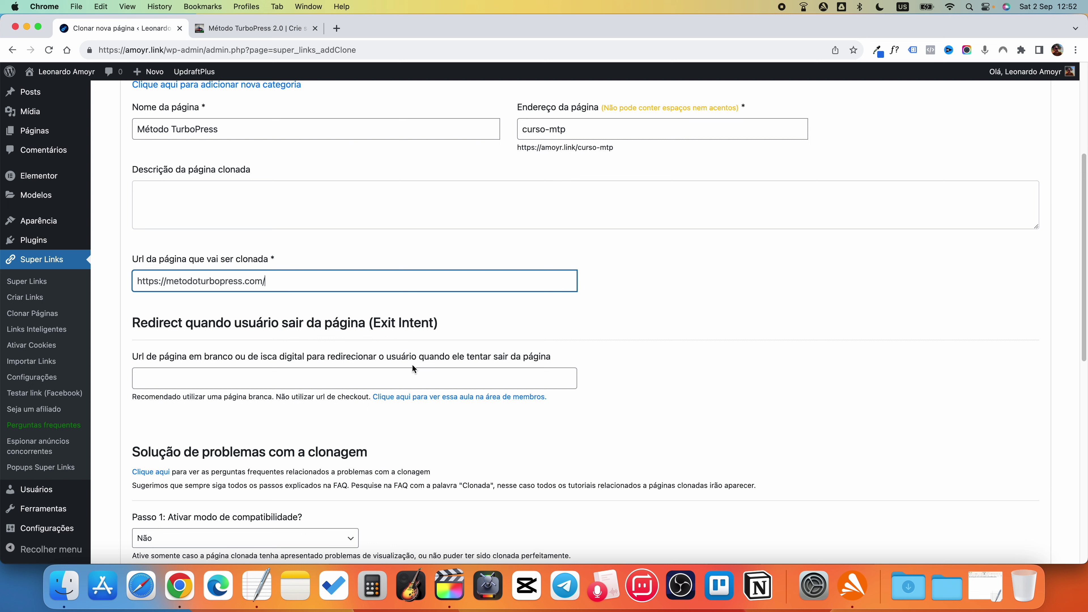
- Look over the exit redirect and cloning troubleshooting options, and expand the section for substituting html, links, images and texts in the cloned page
click(342, 377)
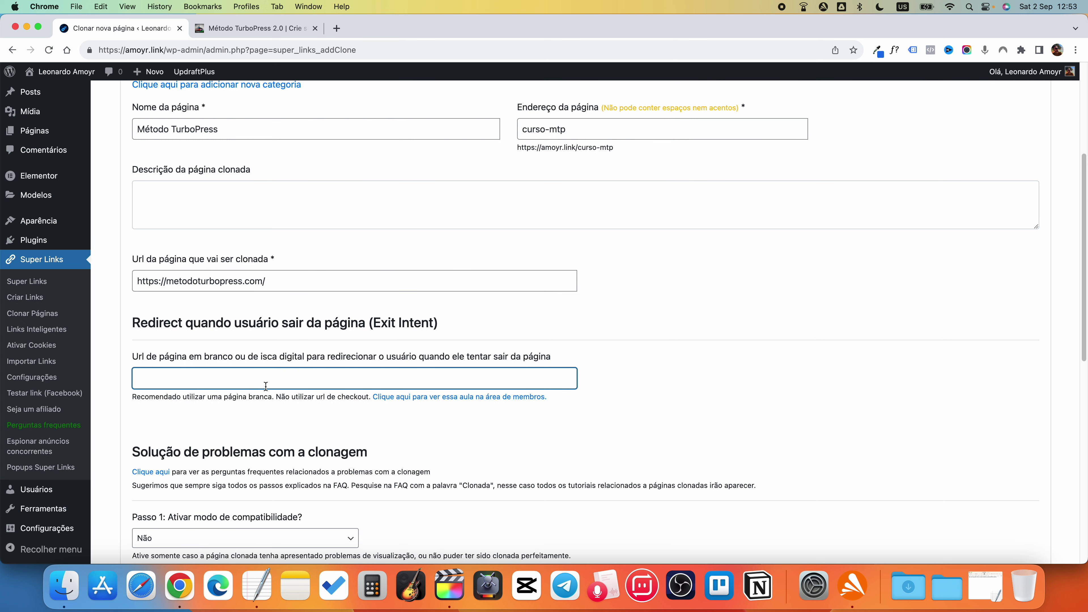
scroll(265, 386, down, 5)
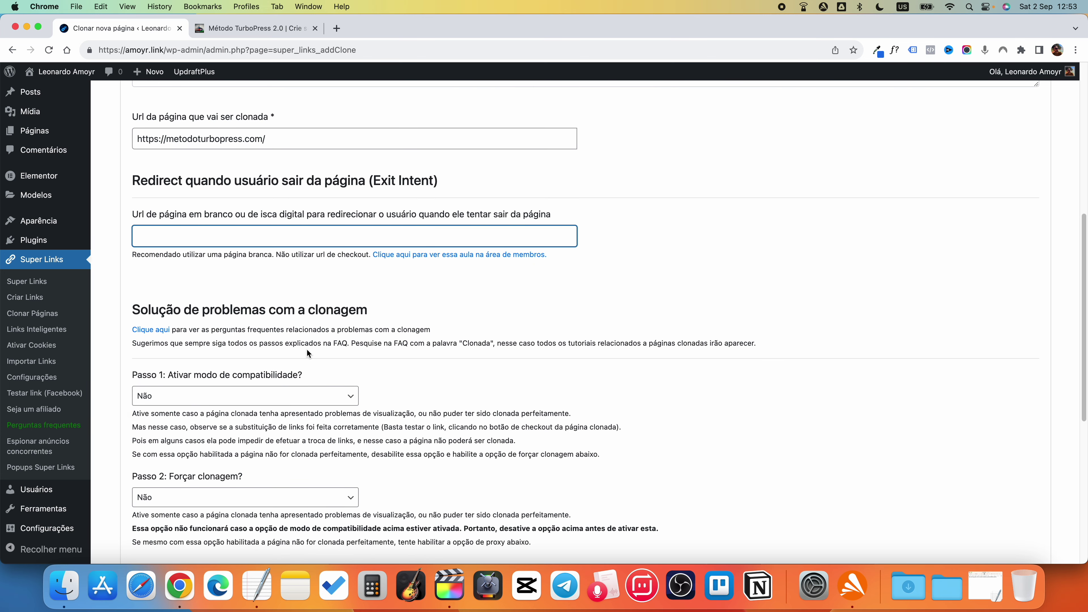
scroll(150, 299, down, 3)
scroll(123, 319, down, 9)
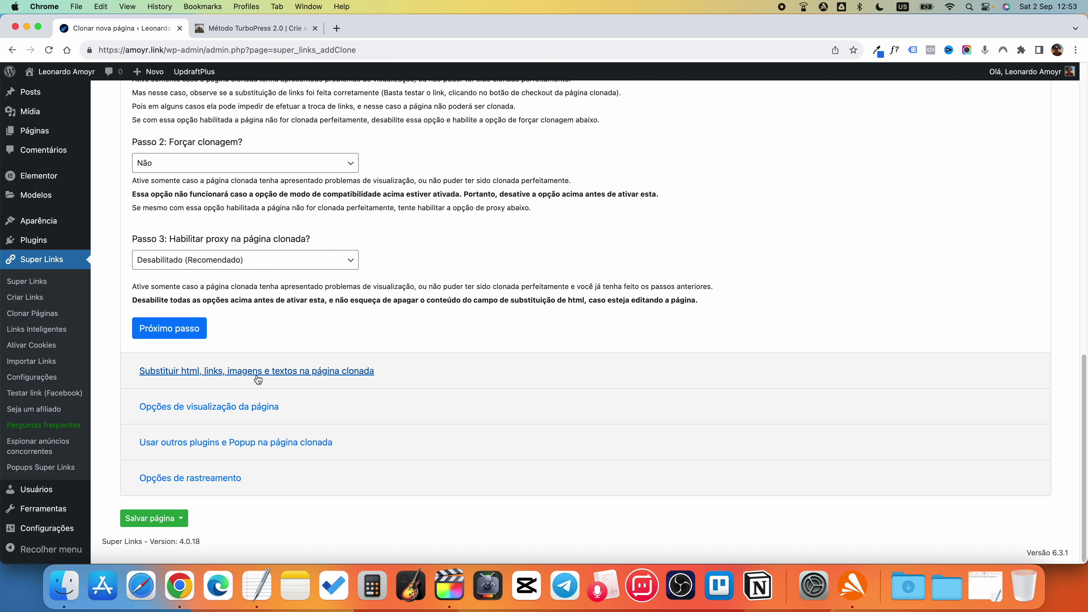
click(330, 377)
scroll(192, 220, up, 5)
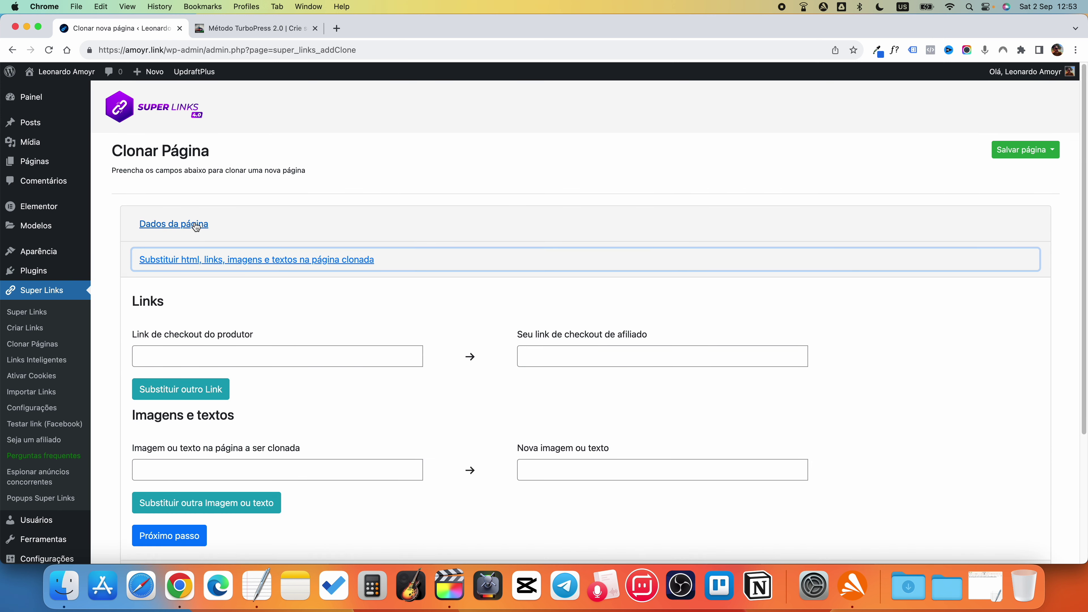
- Look through the Método TurboPress sales page to locate its buy button and review the content to clone
scroll(194, 225, down, 2)
click(253, 28)
scroll(445, 335, up, 10)
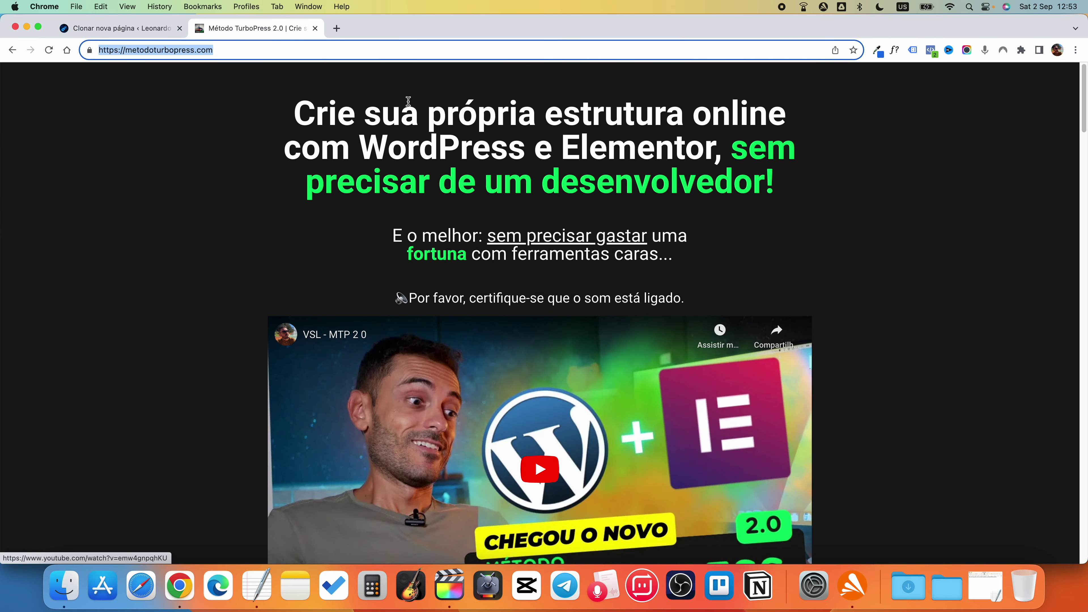
scroll(446, 336, down, 10)
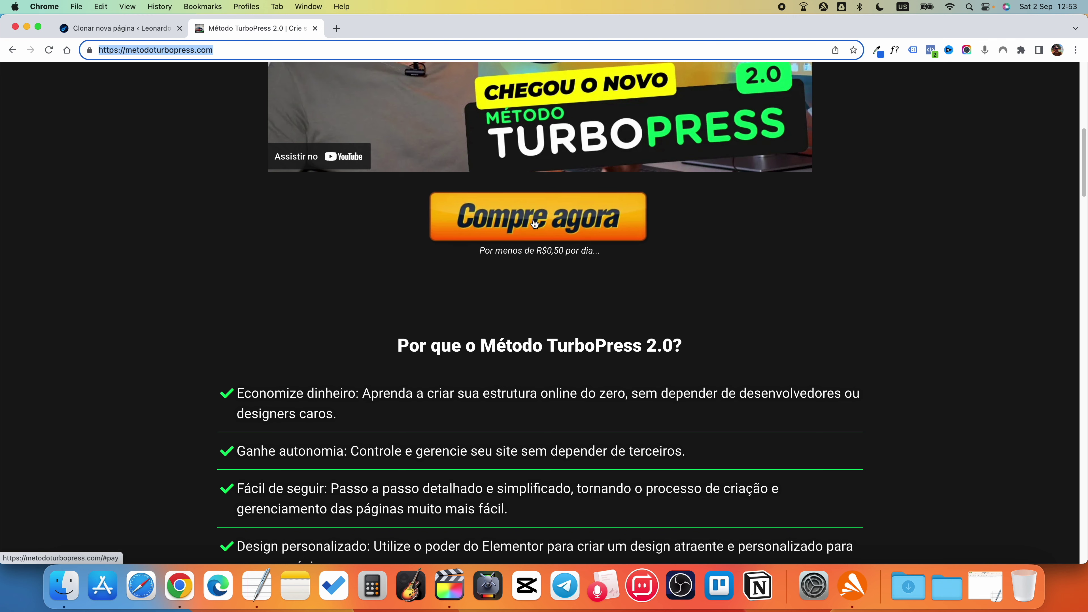
scroll(504, 259, down, 10)
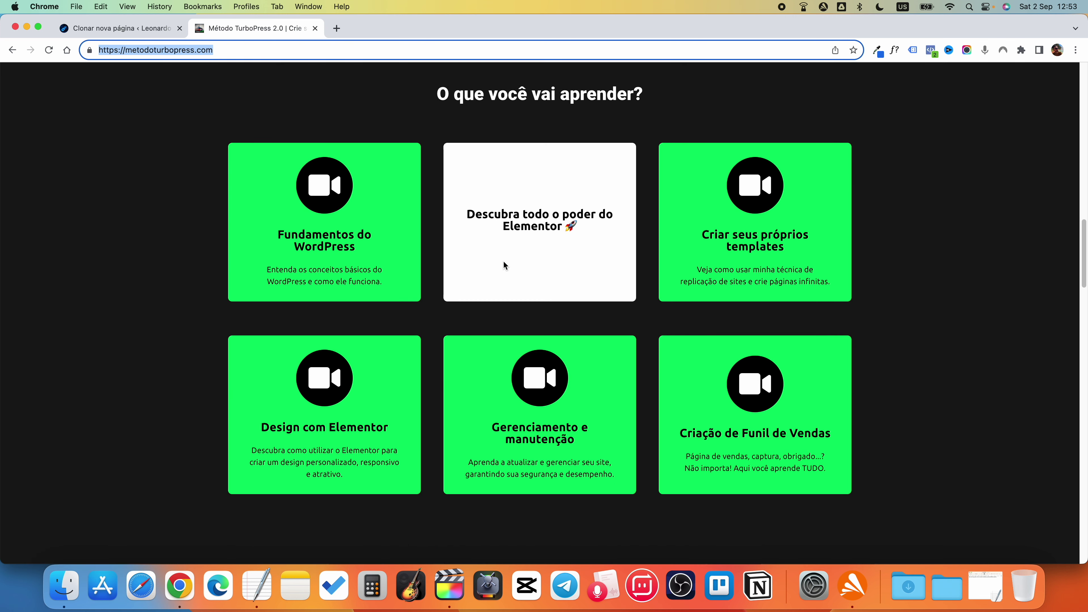
scroll(504, 262, down, 10)
scroll(508, 279, down, 5)
scroll(508, 279, up, 8)
scroll(508, 279, up, 10)
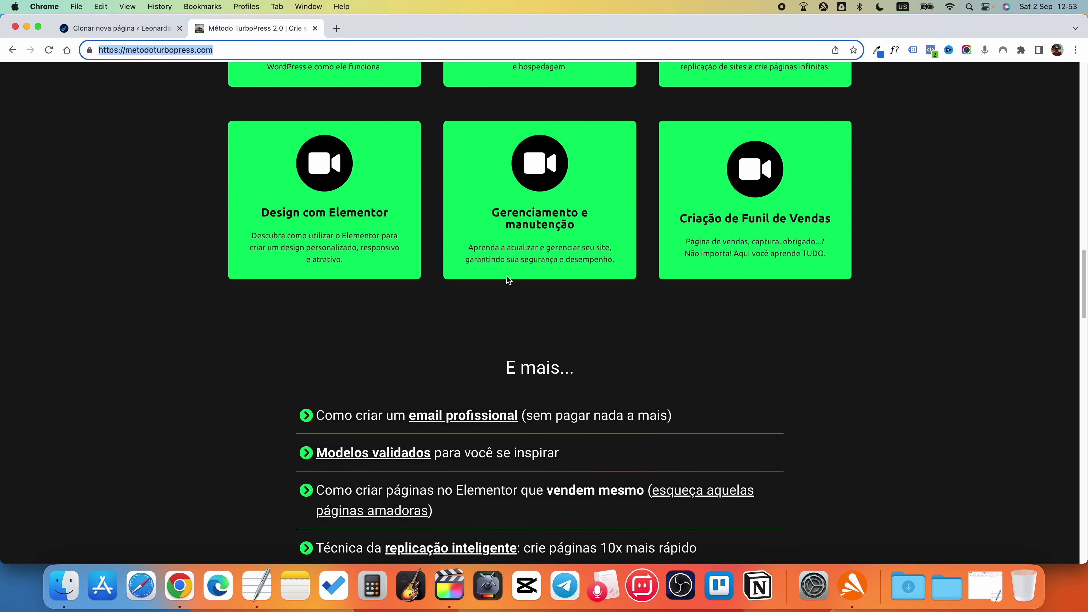
scroll(508, 279, up, 7)
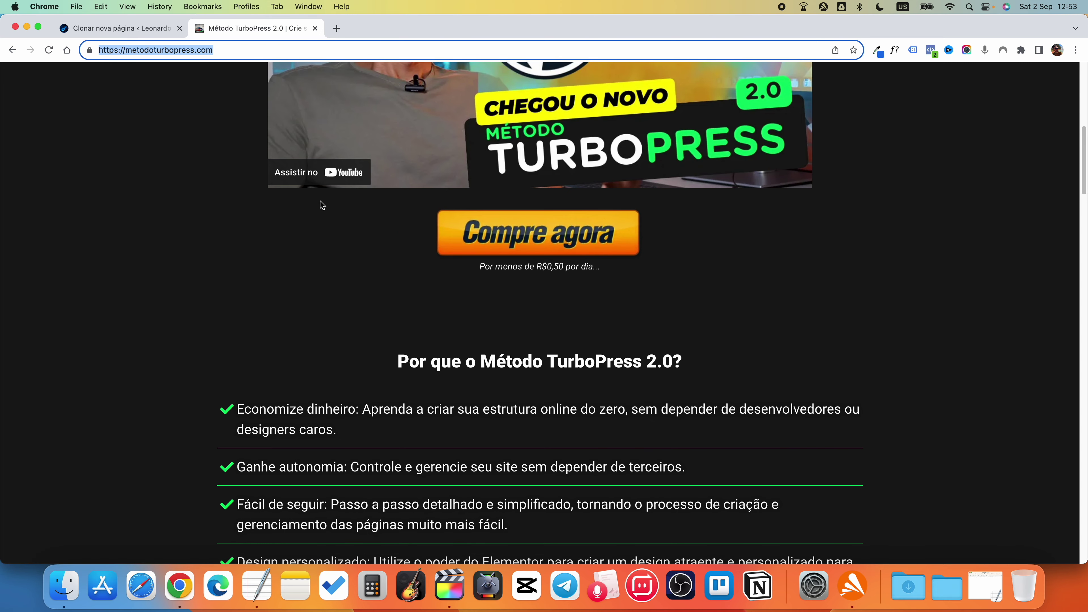
click(120, 27)
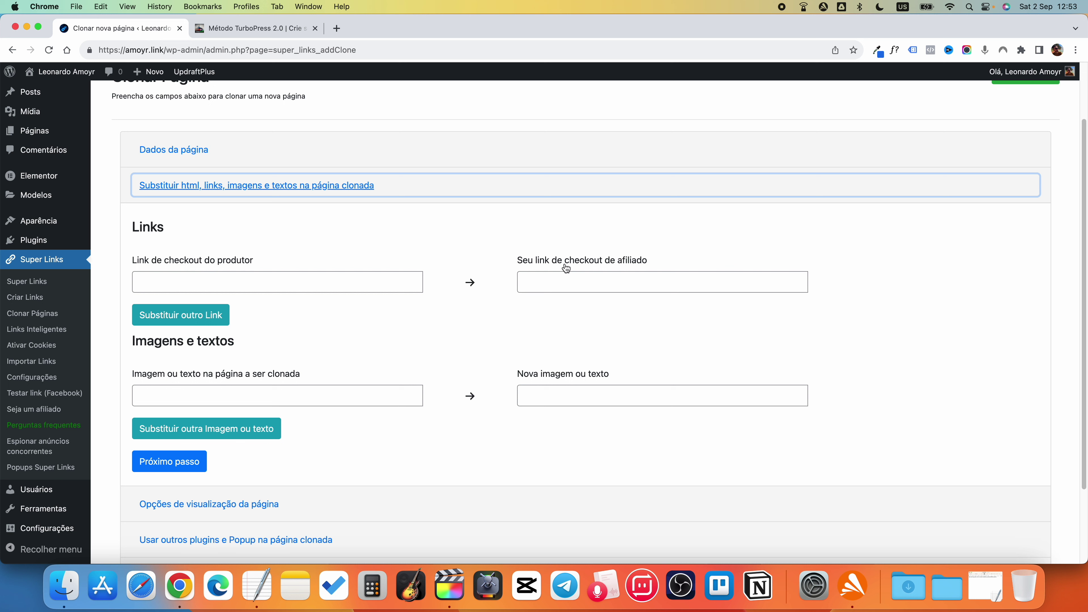
click(609, 281)
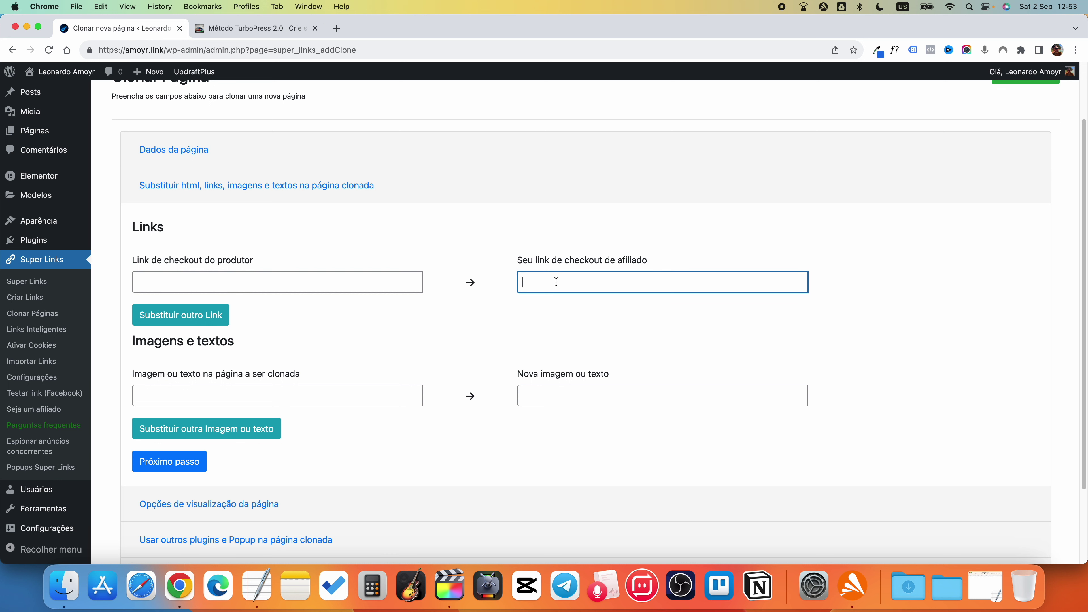
click(279, 31)
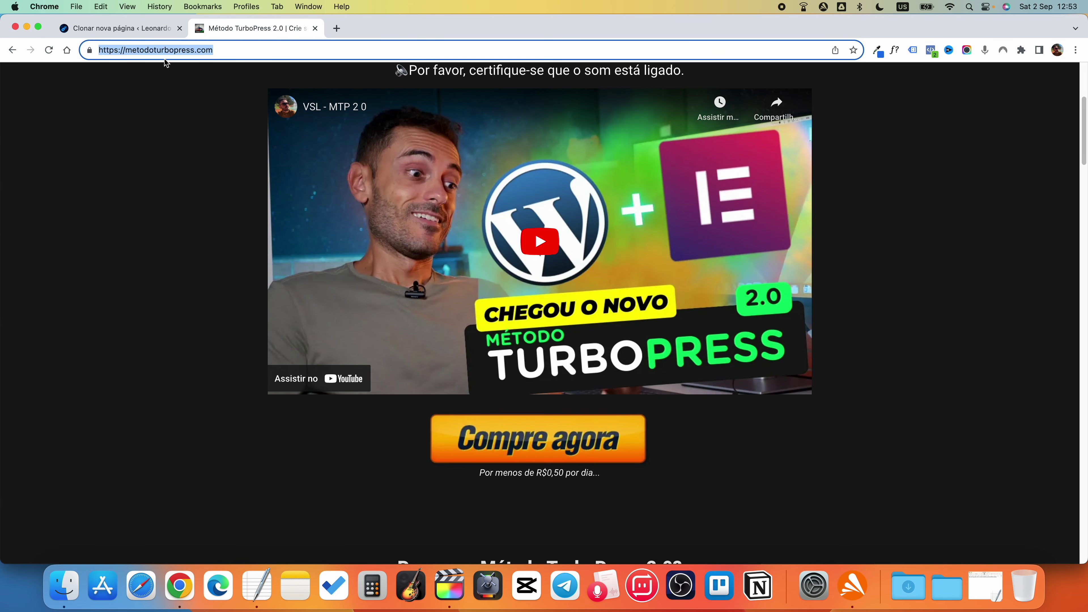
key(ctrl+shift+Tab)
text(h)
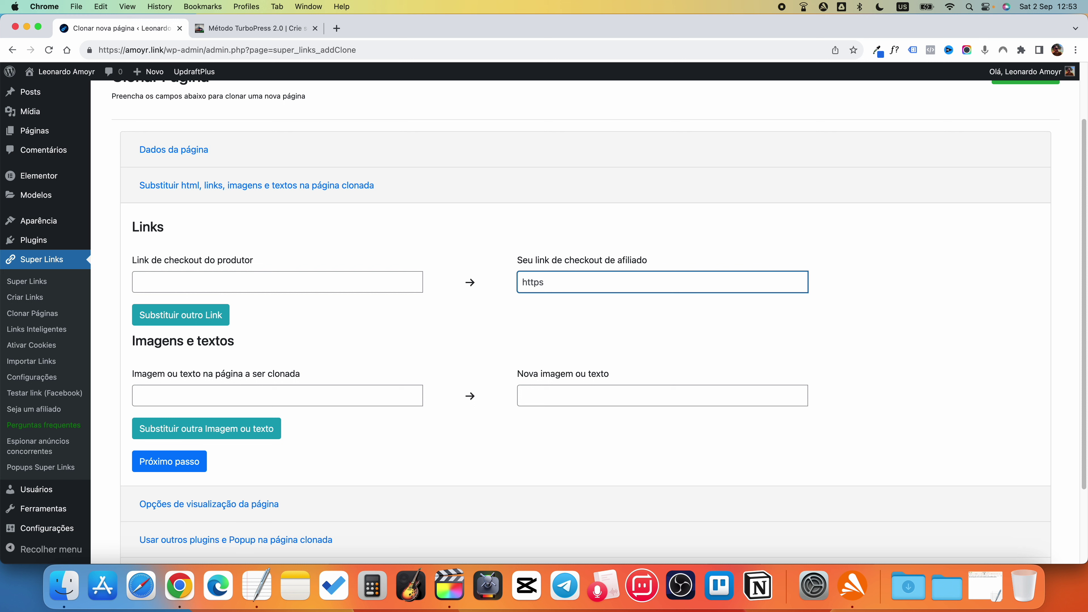
text(ttps://instagram.com/leonardoamoyr)
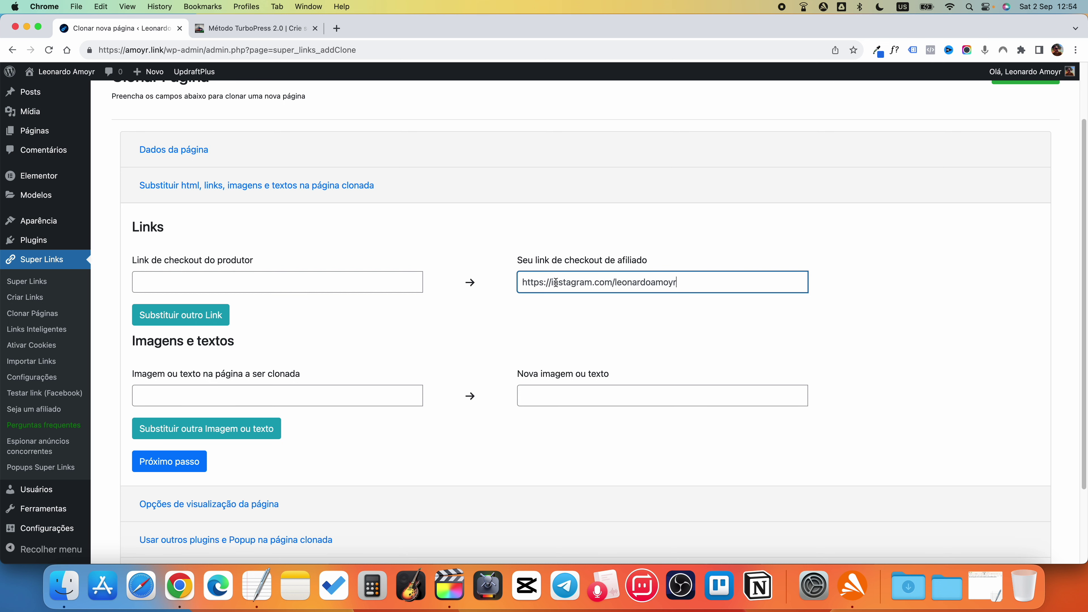
click(251, 29)
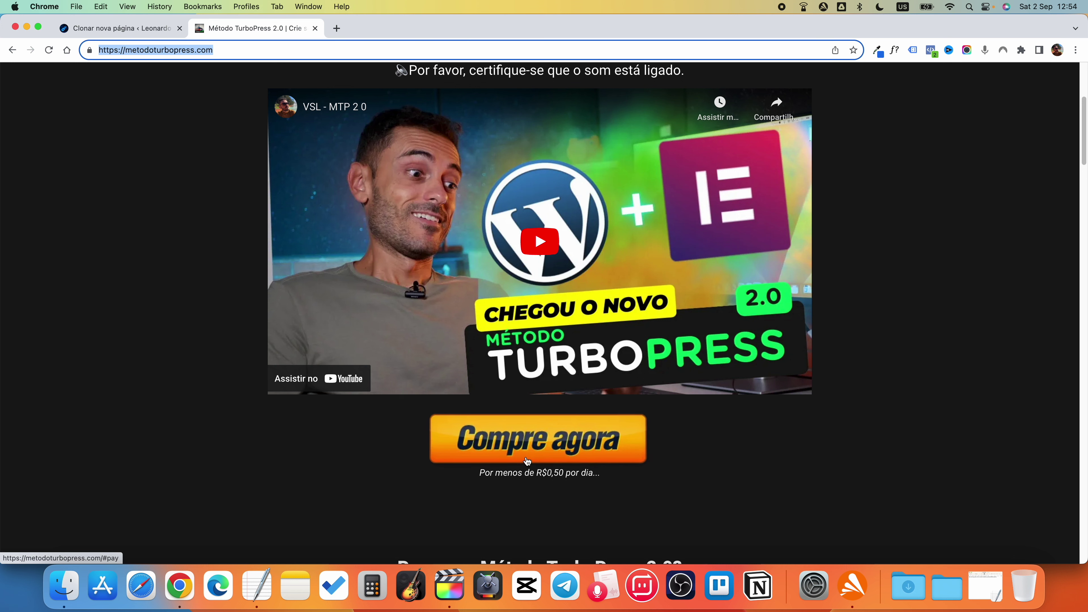
scroll(583, 425, down, 1)
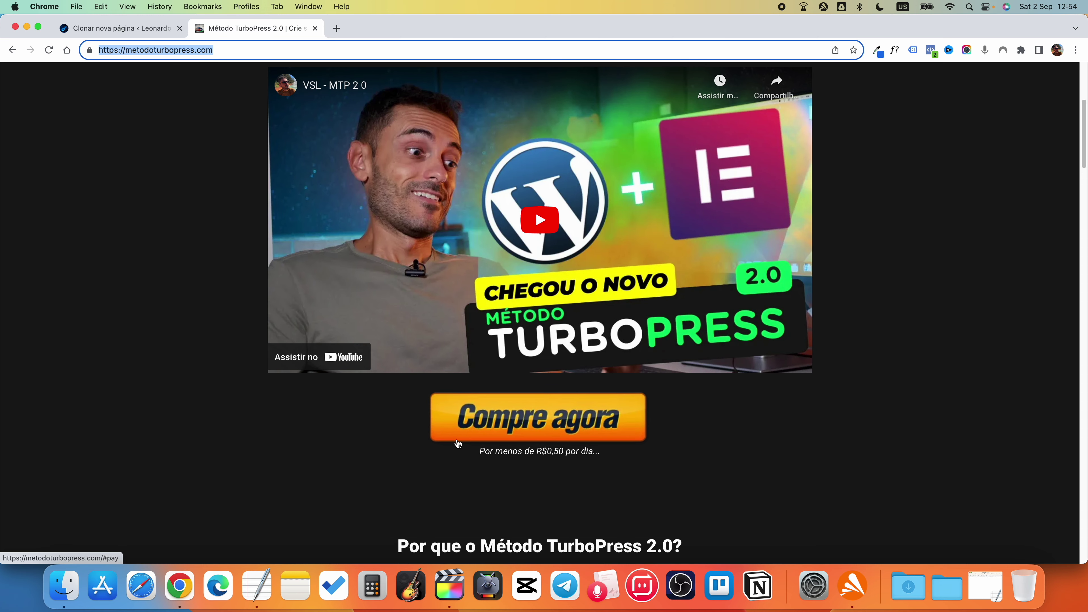
right_click(541, 421)
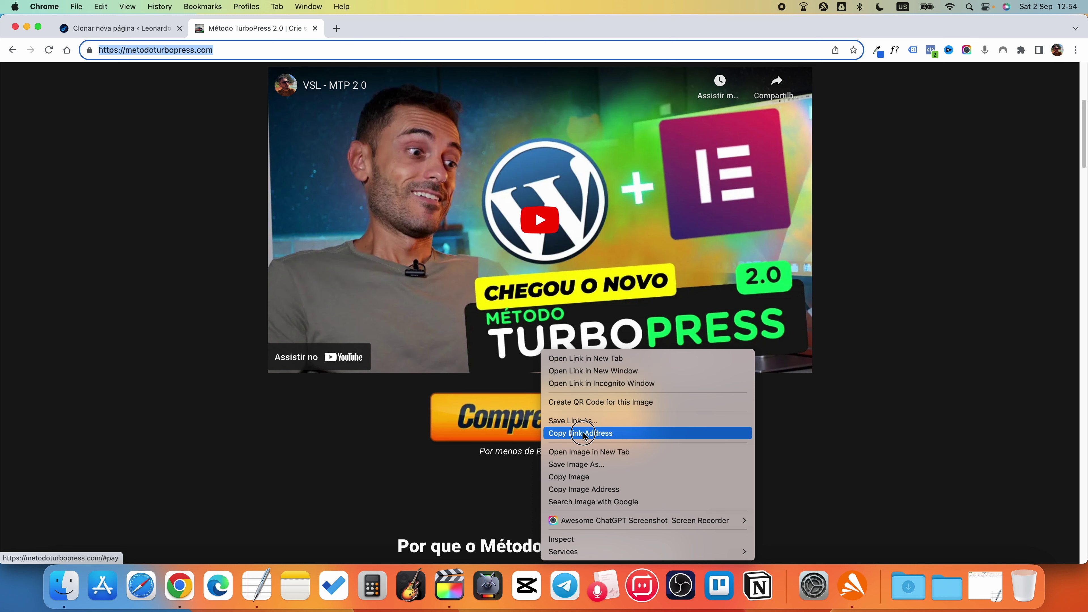
click(569, 434)
right_click(577, 429)
click(609, 433)
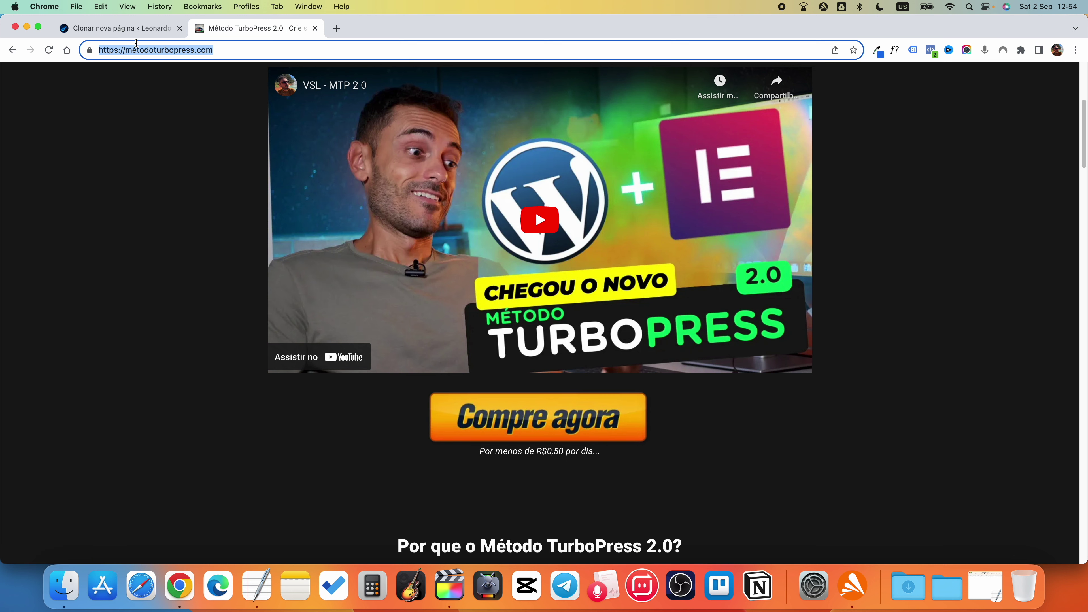
click(144, 30)
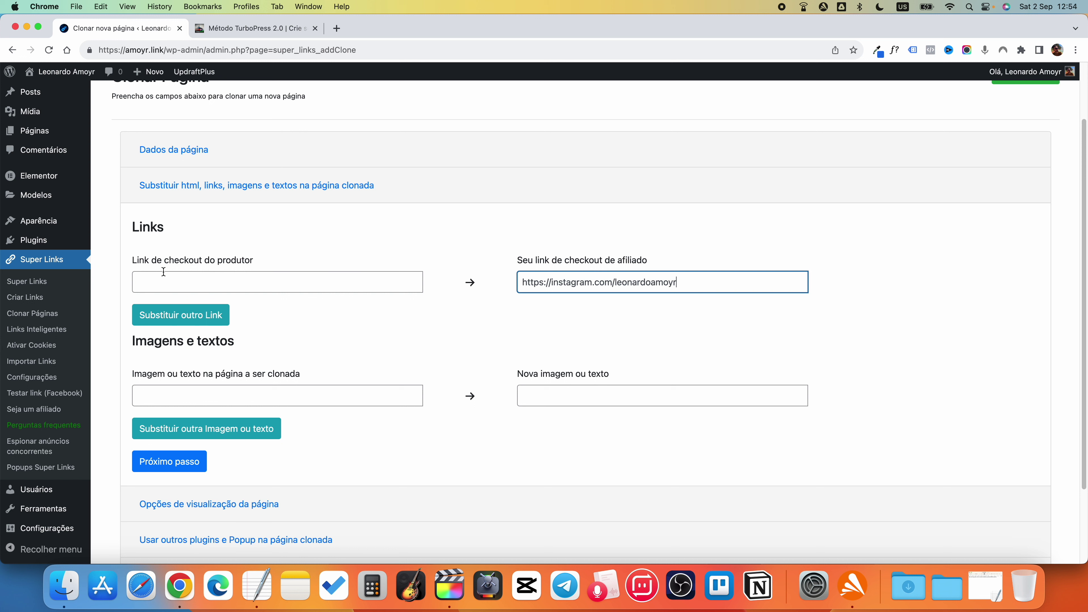
click(168, 281)
key(super+v)
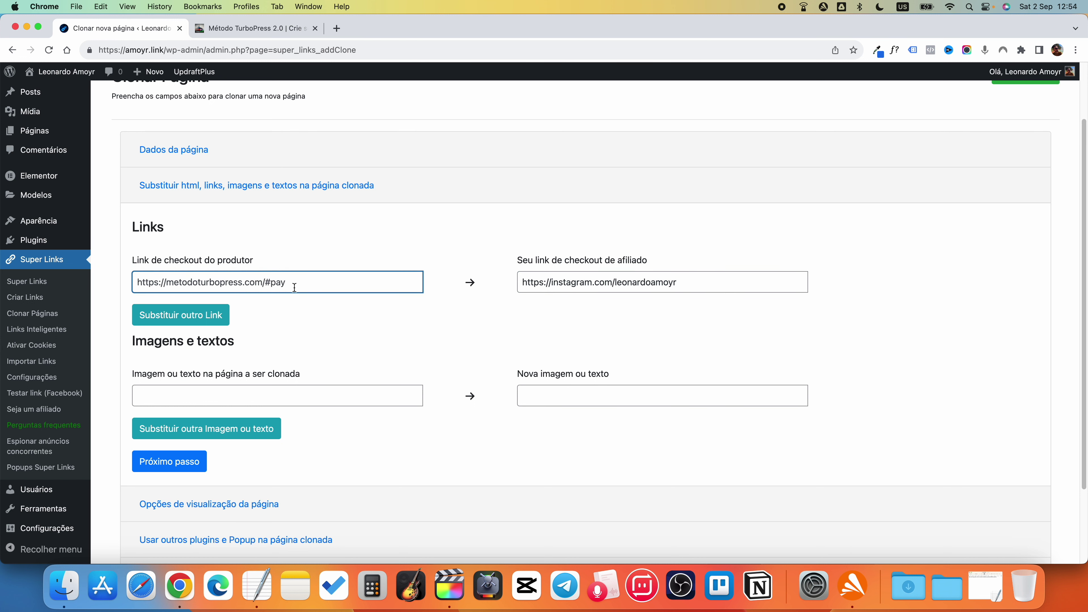
click(270, 30)
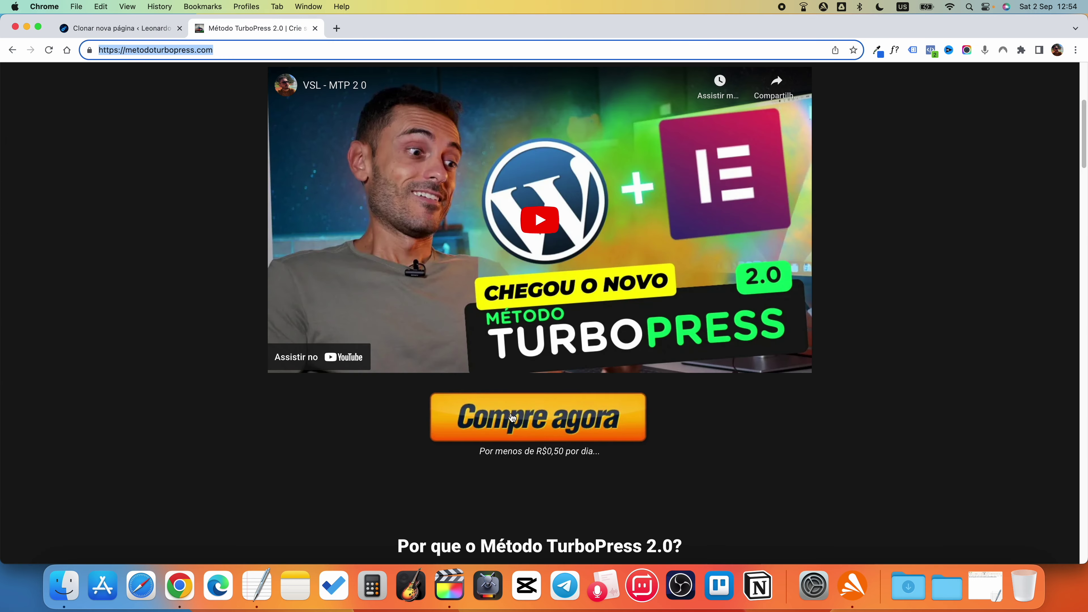
click(504, 406)
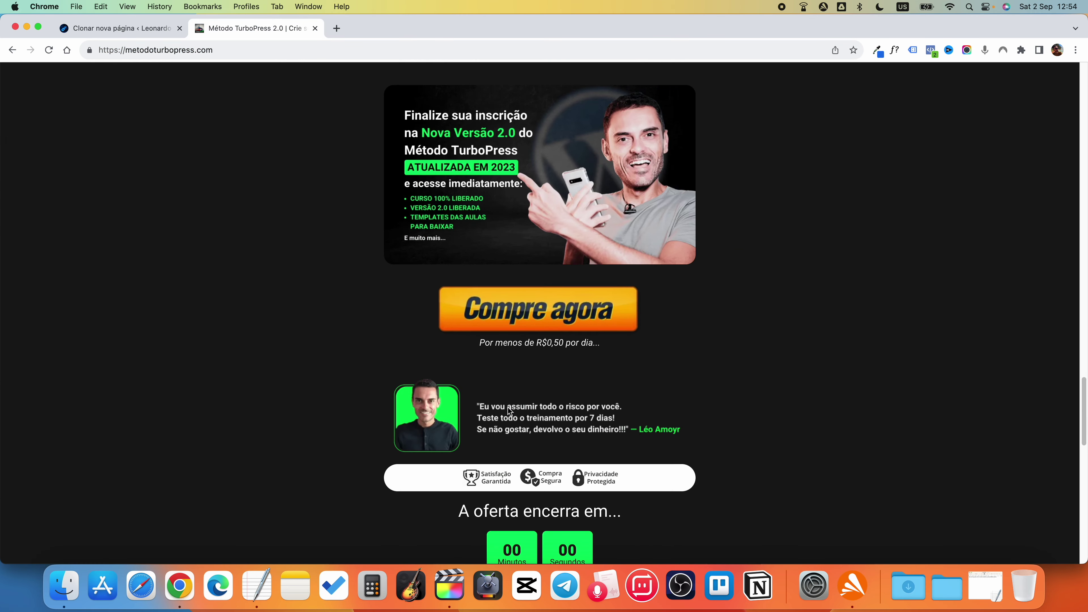
right_click(528, 309)
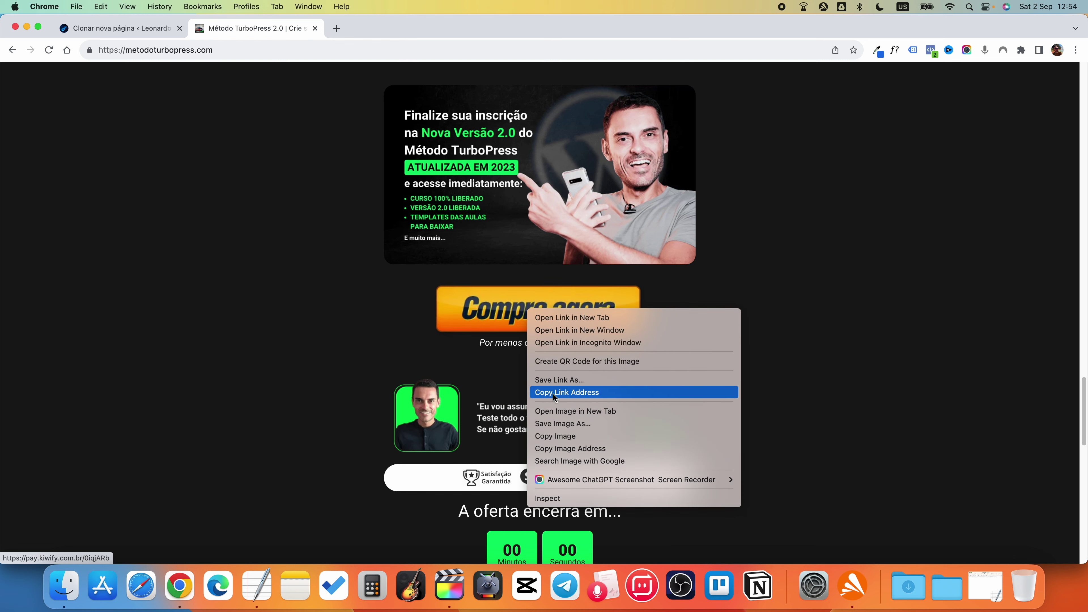
click(566, 392)
click(114, 30)
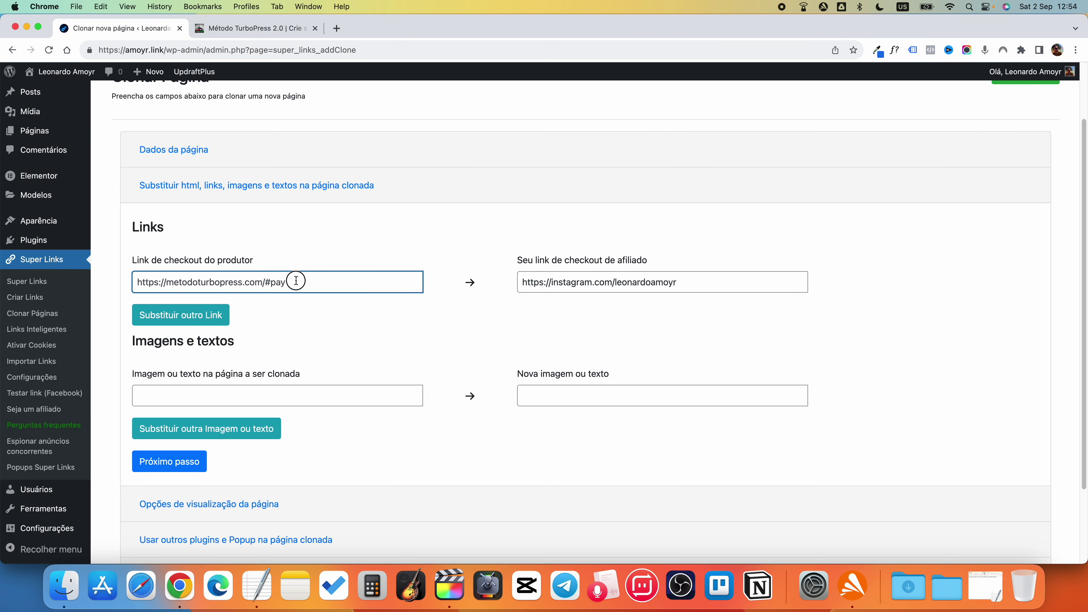
drag(296, 282, 100, 268)
key(BackSpace)
key(super+v)
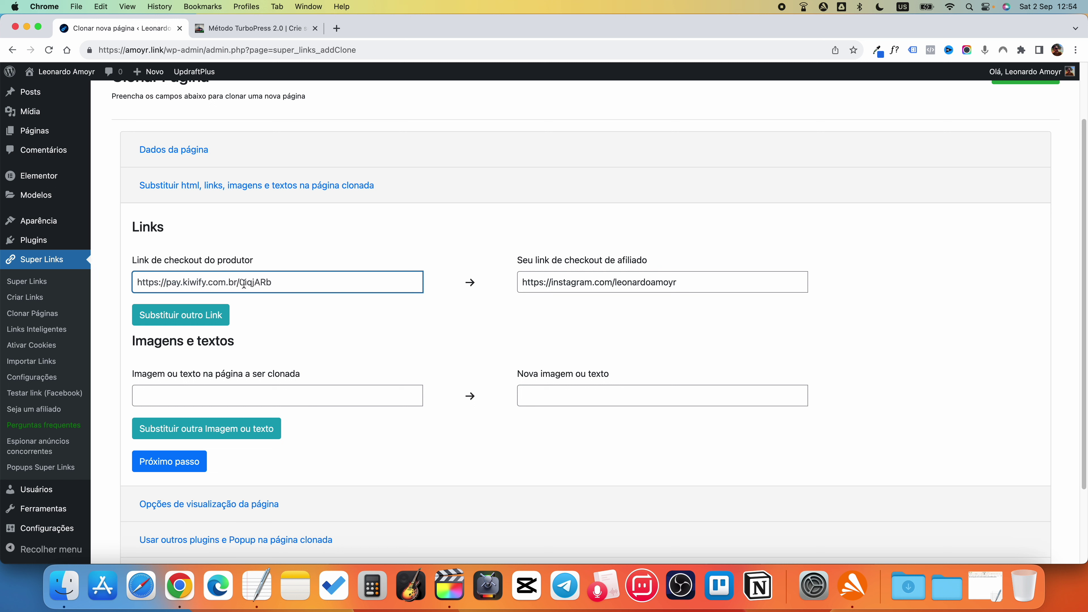
- Check the producer's checkout link and the affiliate checkout link that replaces it
drag(243, 283, 146, 277)
click(294, 284)
drag(294, 285, 191, 276)
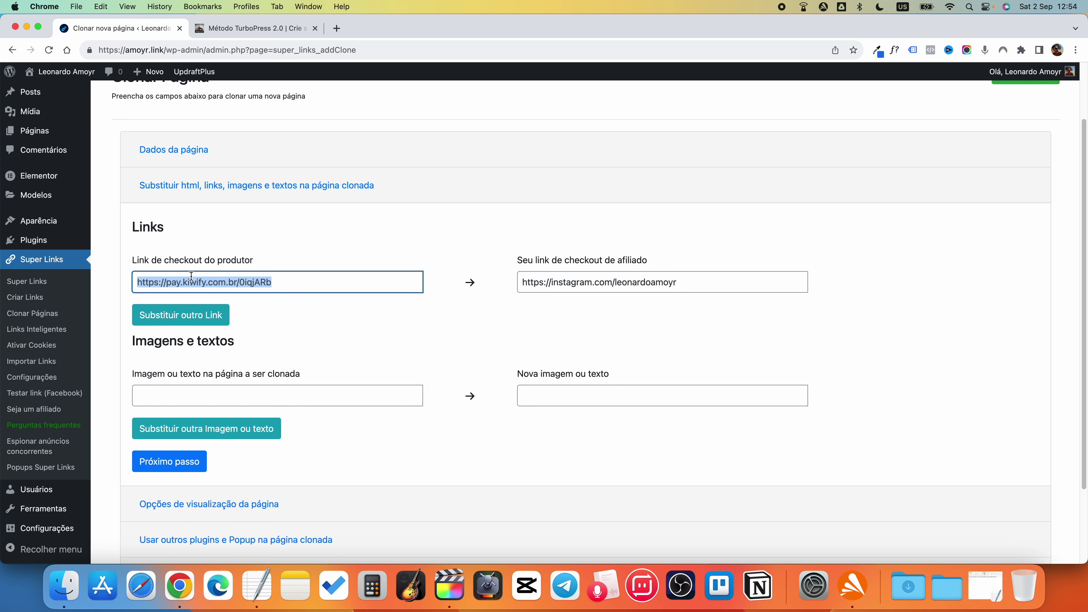
key(Left)
click(186, 285)
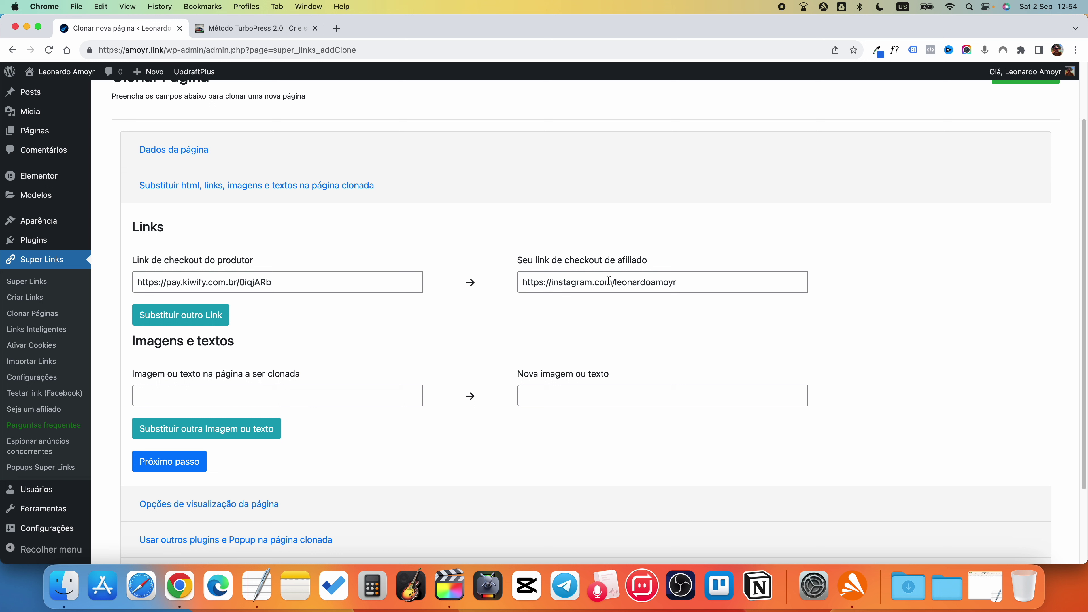
click(547, 284)
triple_click(660, 282)
click(620, 283)
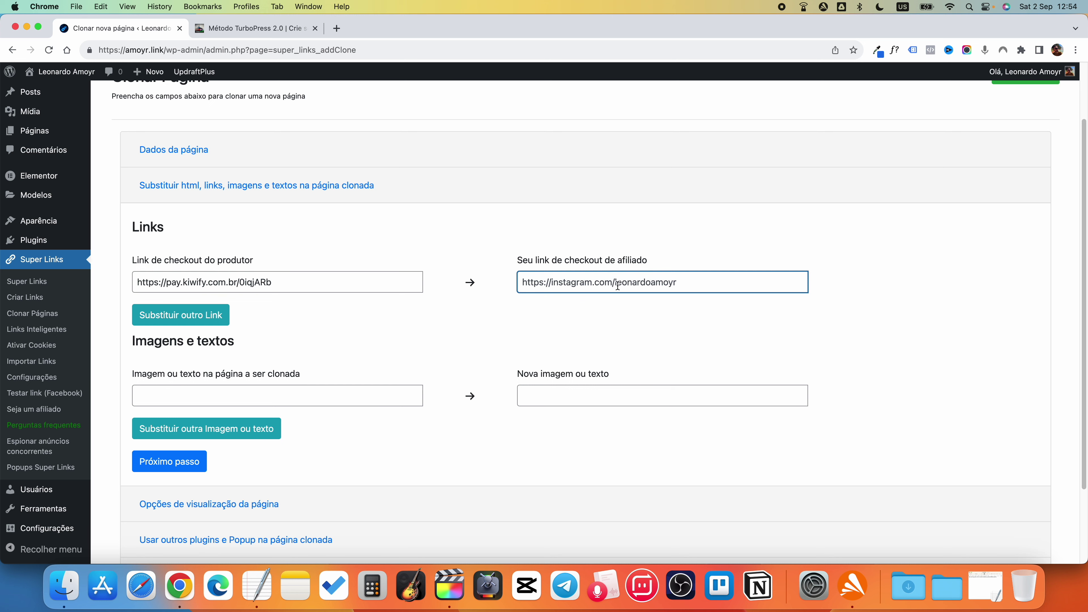
- Expand the tracking options and look over the Google tracking, Facebook pixel and Facebook conversion API settings
scroll(344, 315, down, 1)
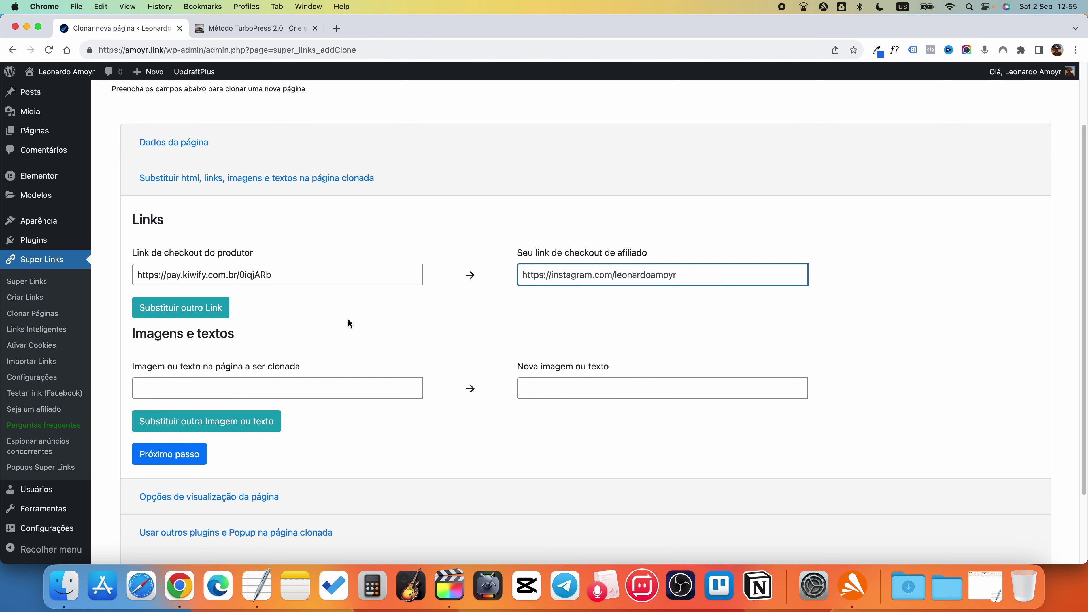
scroll(348, 322, down, 5)
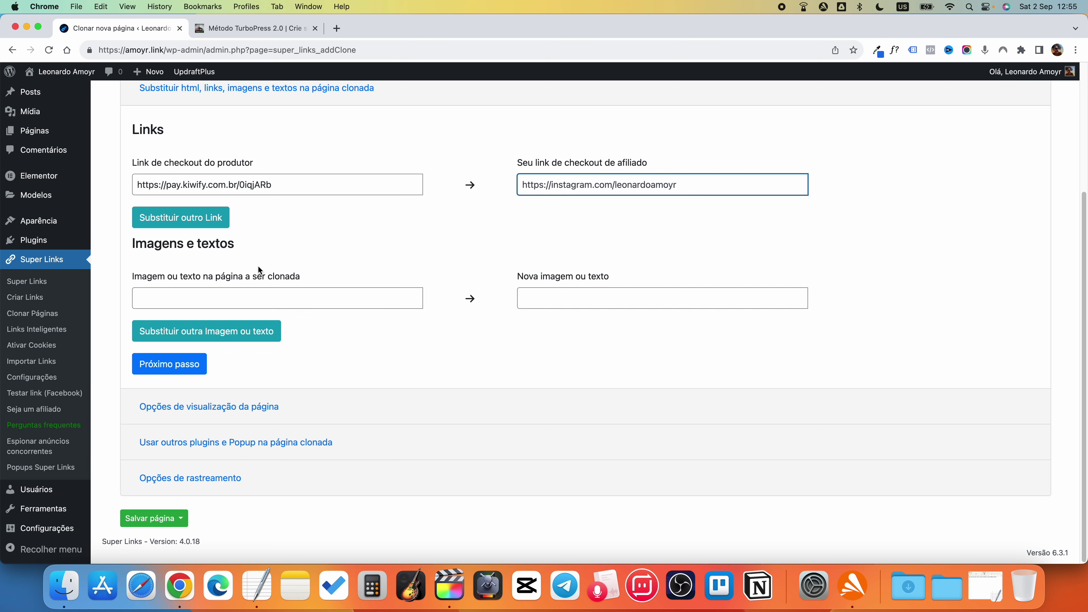
click(170, 478)
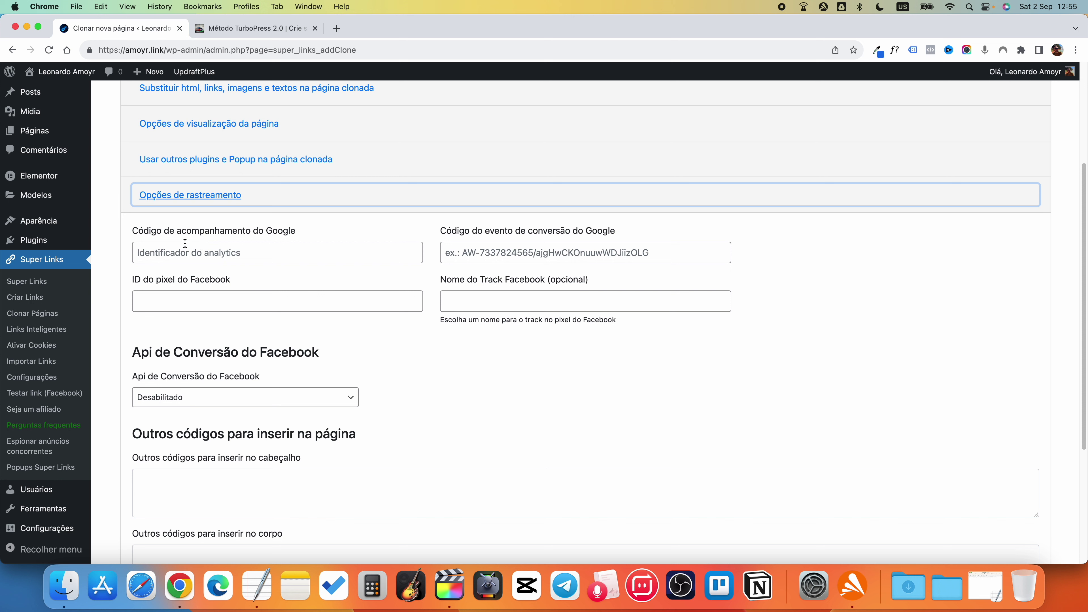
click(226, 255)
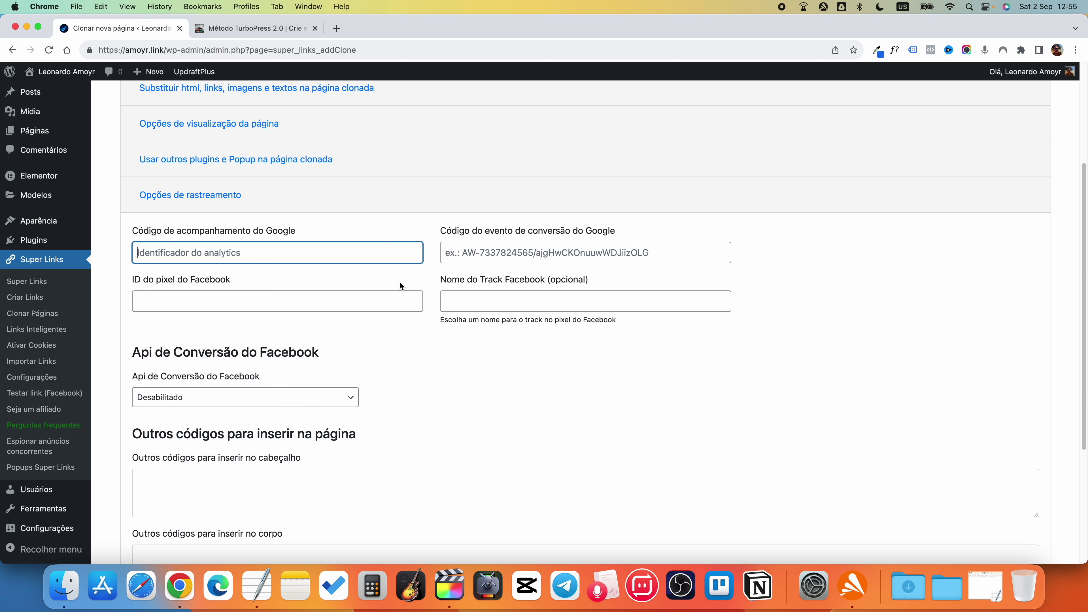
click(219, 296)
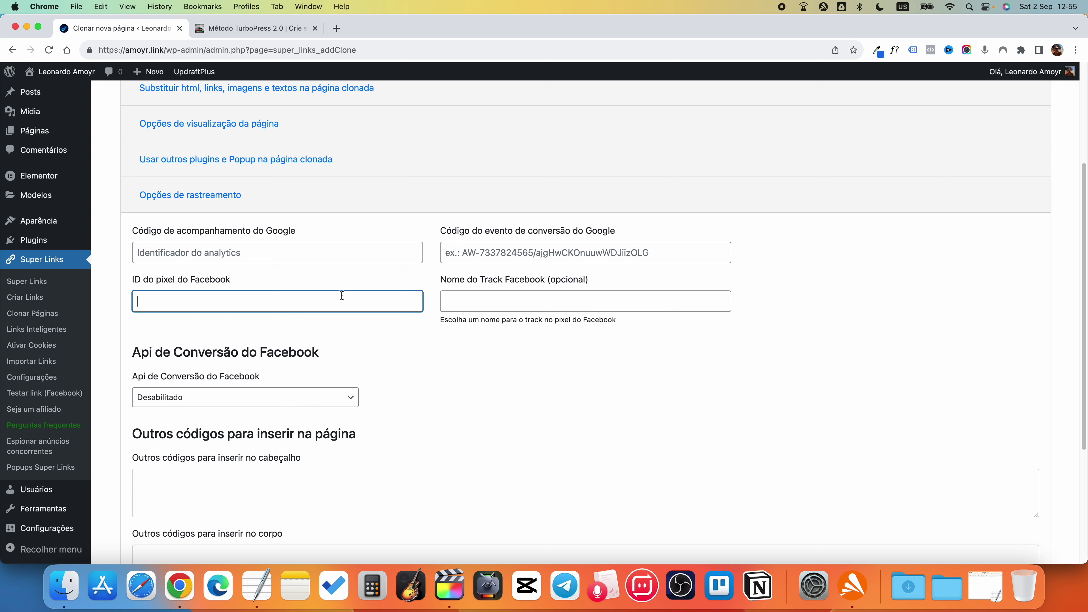
click(505, 256)
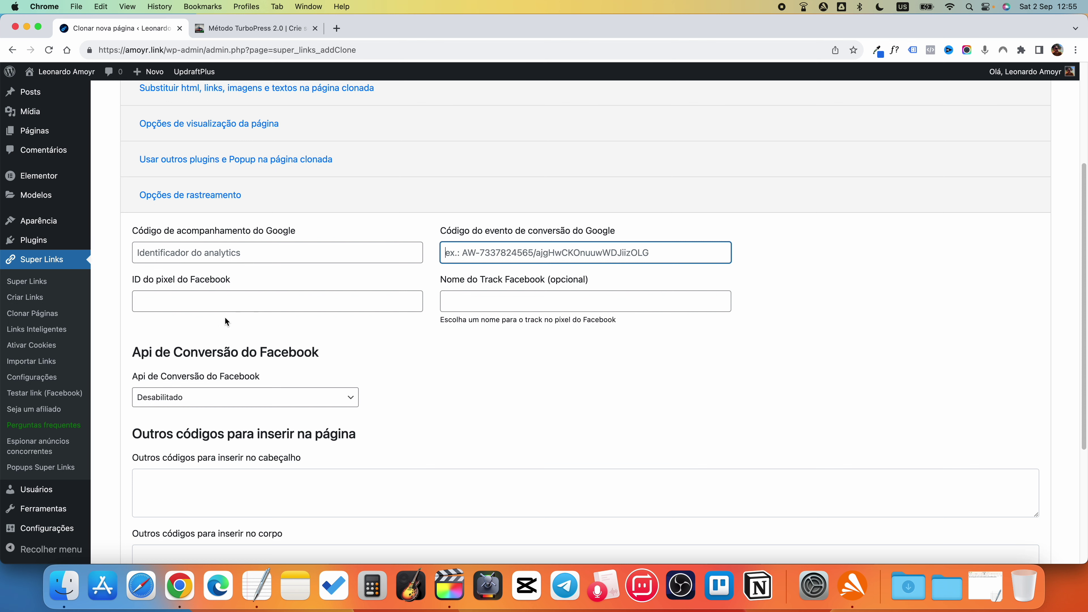
scroll(240, 317, down, 2)
scroll(216, 330, down, 1)
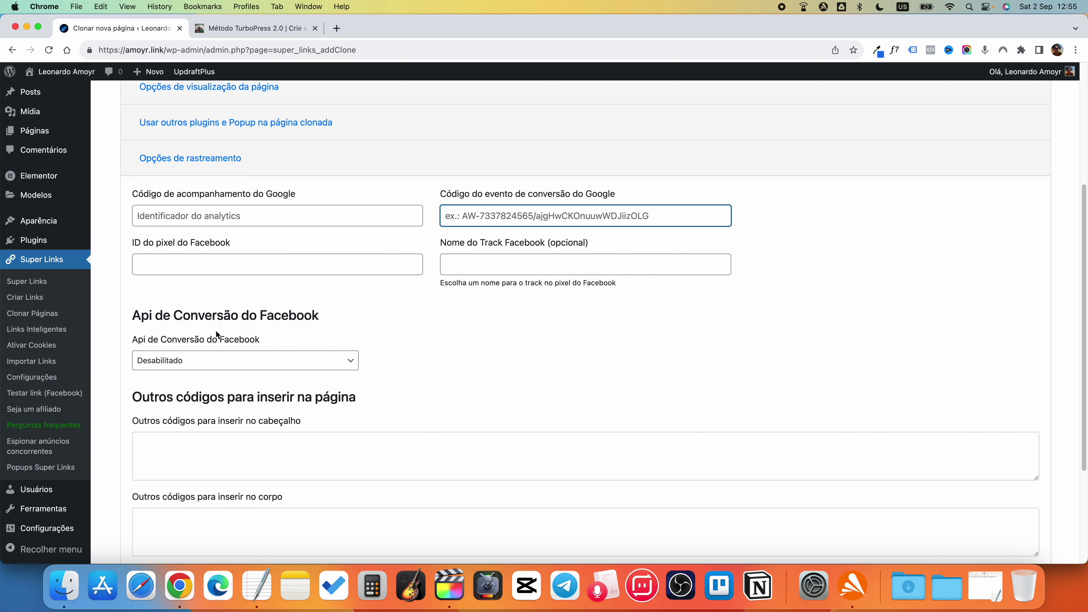
click(163, 360)
click(355, 364)
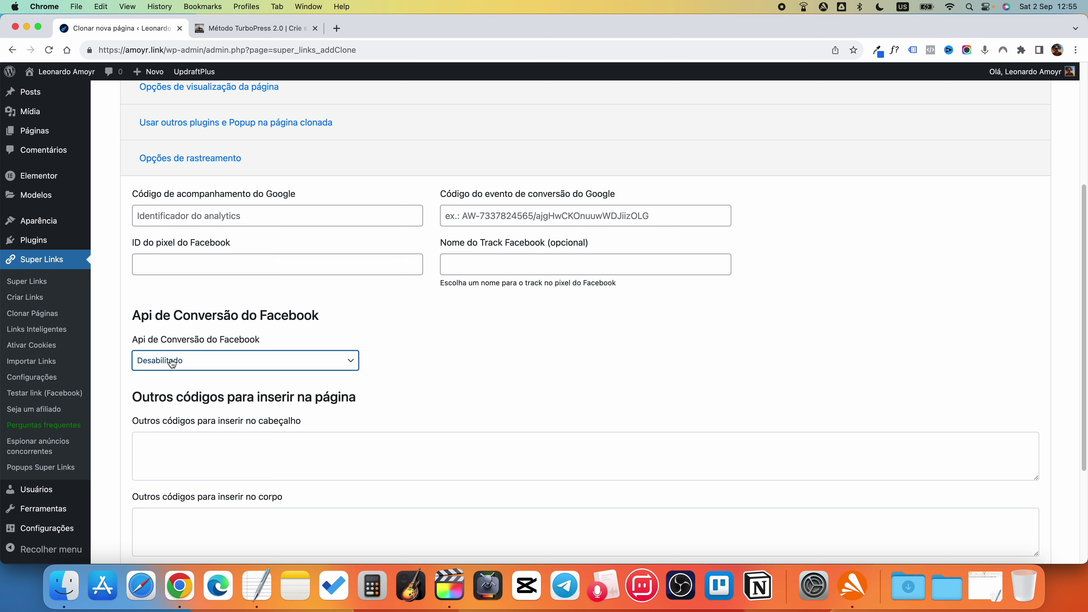
scroll(173, 362, down, 1)
scroll(173, 363, down, 6)
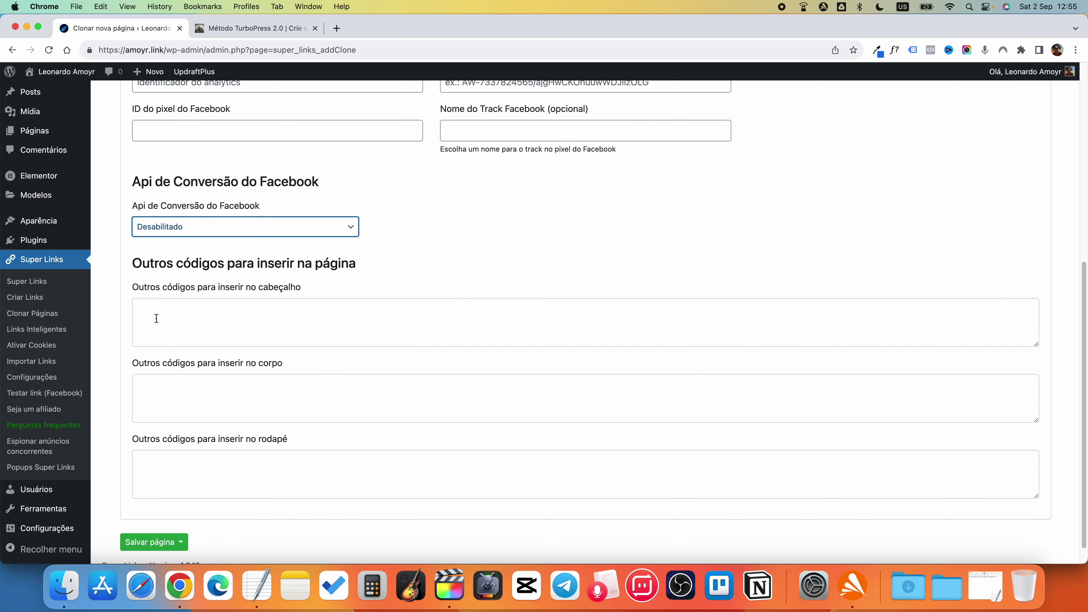
- Examine the fields for inserting other codes in the cloned page's header, body and footer
click(228, 315)
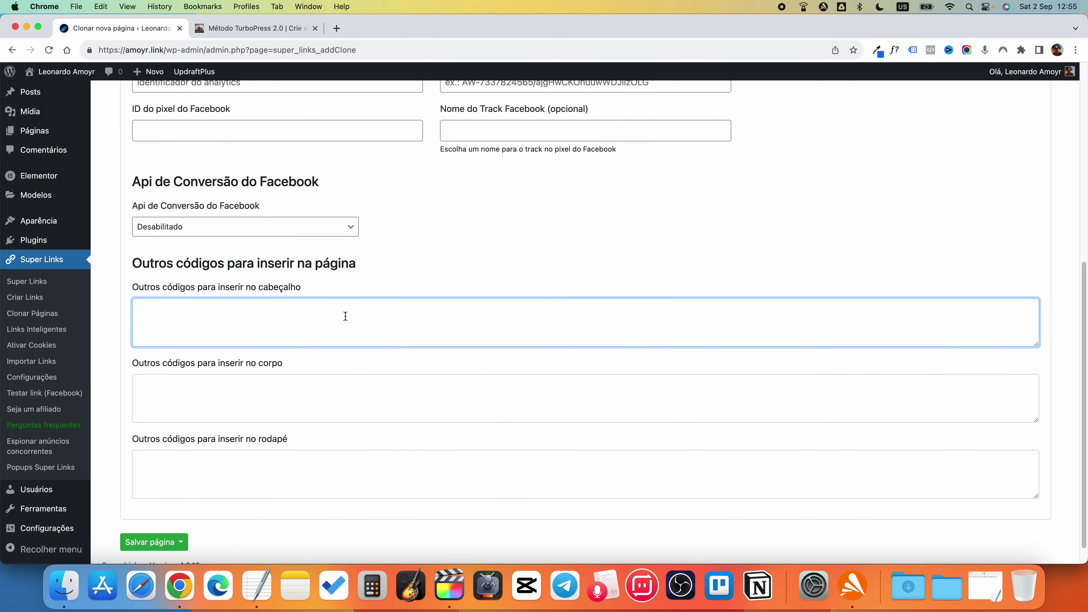
click(258, 383)
click(267, 461)
click(255, 384)
click(273, 472)
click(267, 384)
click(245, 338)
click(234, 401)
click(218, 464)
click(221, 387)
click(219, 338)
scroll(218, 338, up, 5)
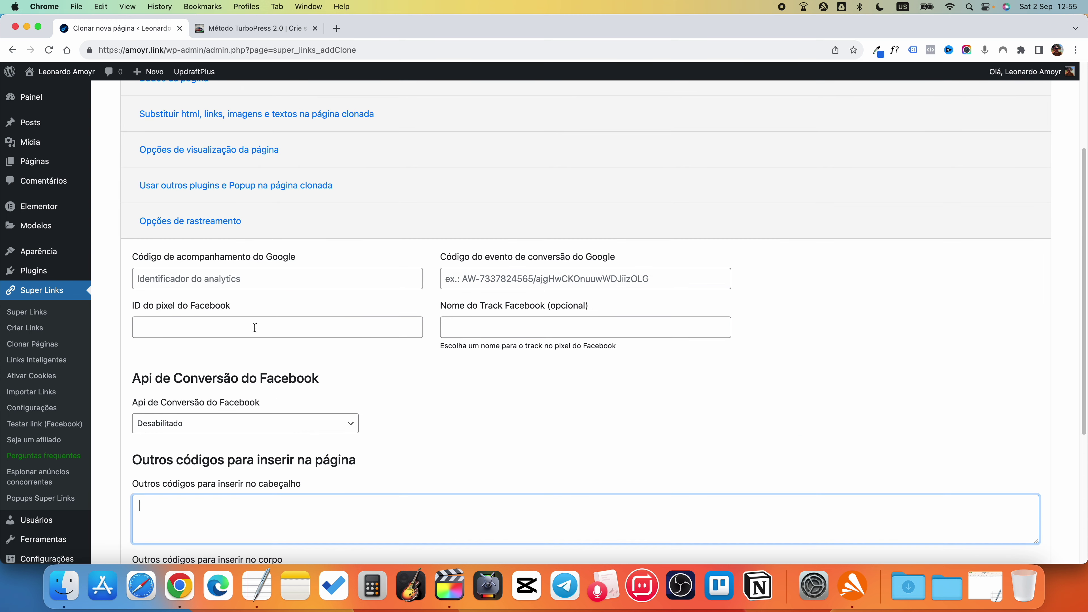
- Review the Facebook tracking settings and the other-code fields for the cloned page's header, body and footer
scroll(346, 337, down, 5)
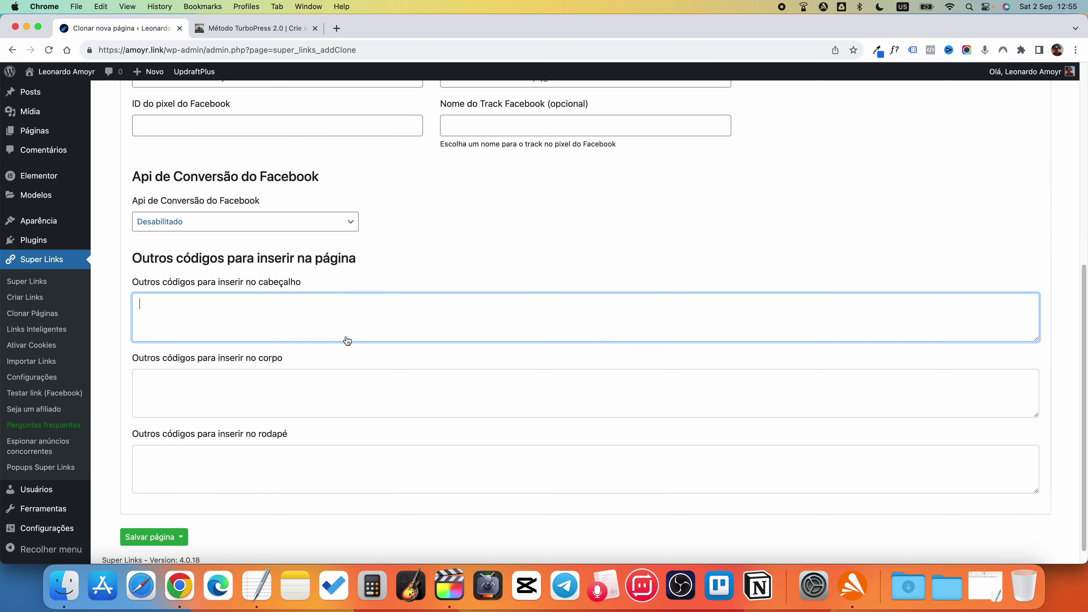
click(244, 467)
click(251, 403)
click(255, 335)
key(Tab)
key(Tab)
key(shift+Tab)
key(shift+Tab)
scroll(264, 339, up, 4)
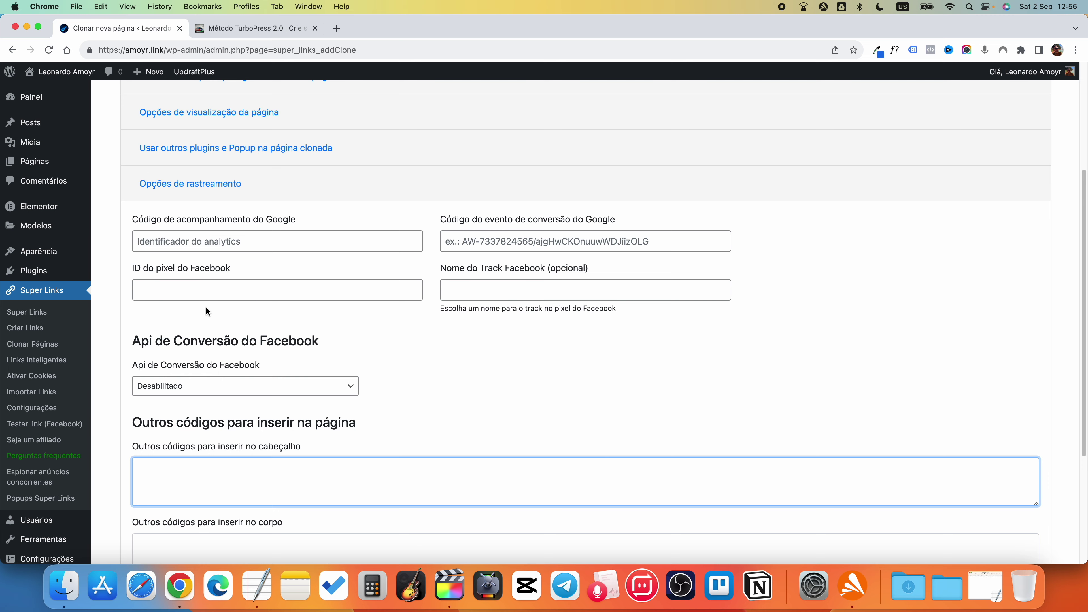
- Save the cloned page with the option that returns to the list of pages
scroll(185, 466, down, 4)
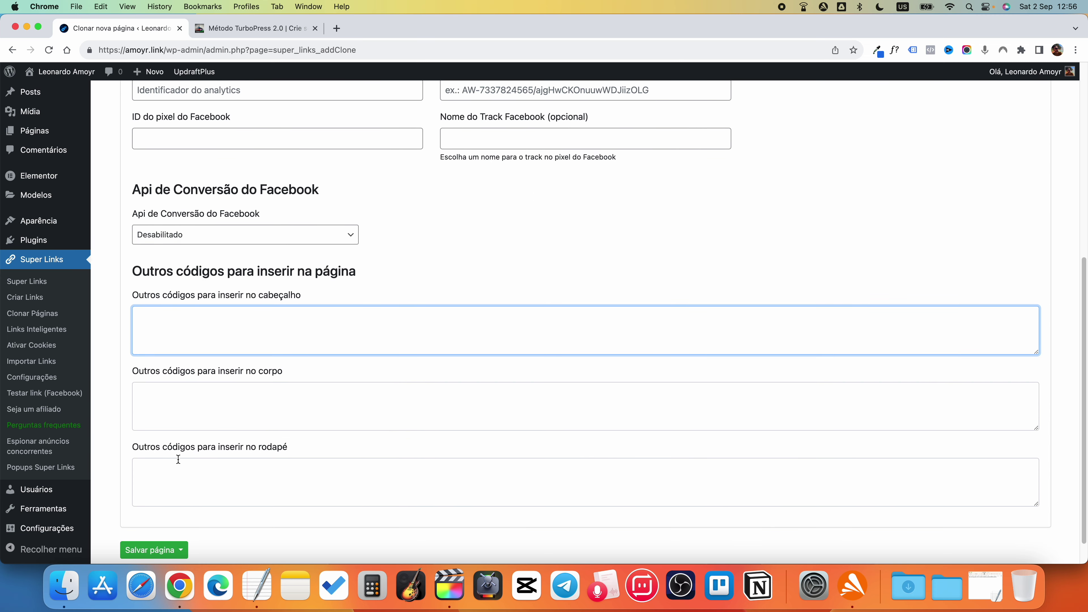
scroll(156, 548, down, 1)
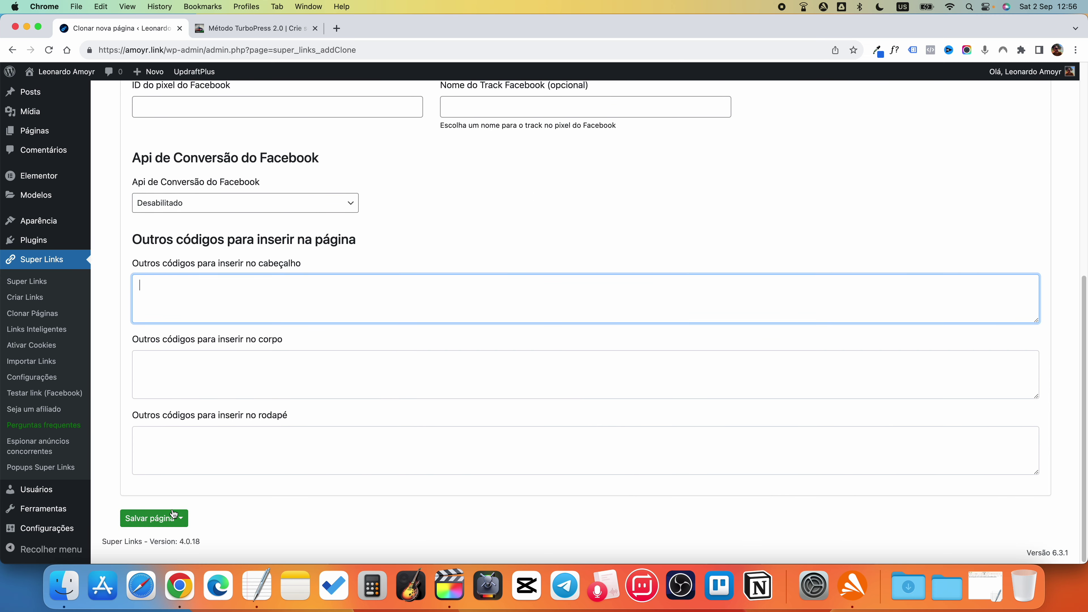
click(157, 524)
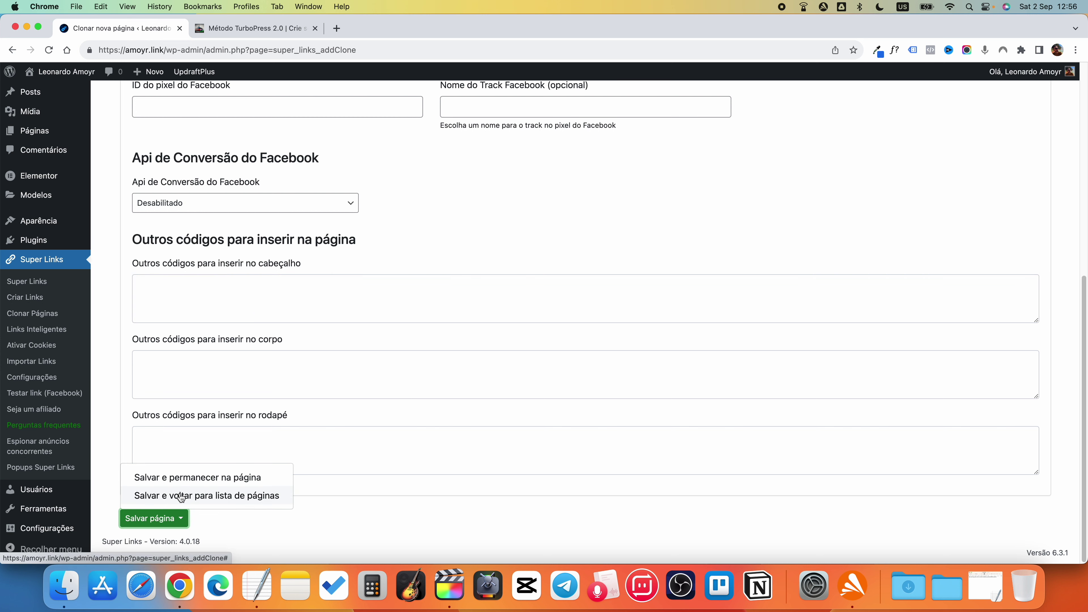
click(200, 496)
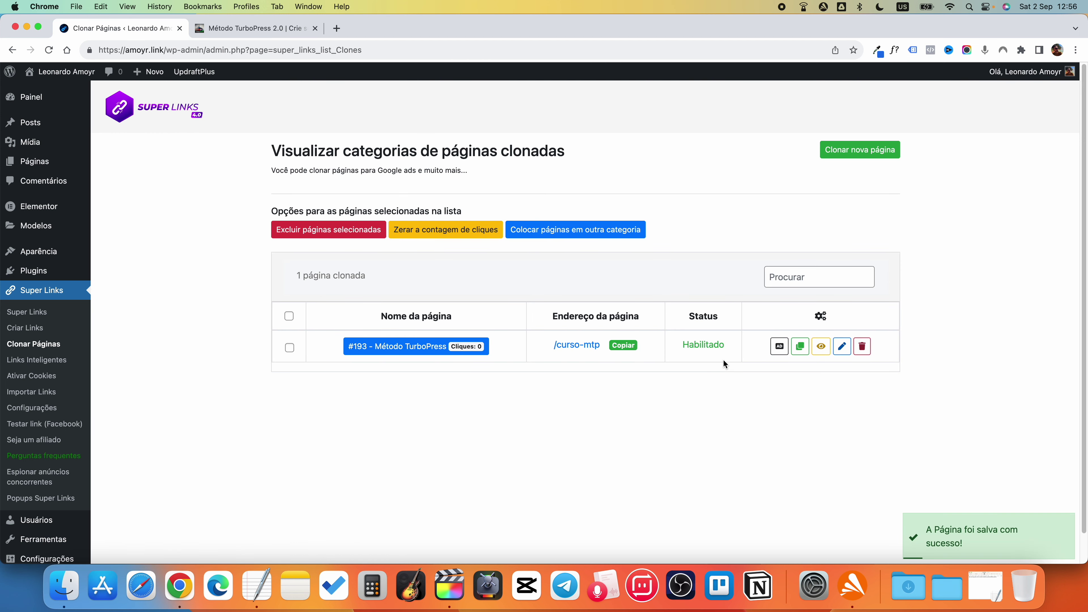
- Compare the WordPress site's domain with the original sales page's address and look over its buy button section
click(116, 50)
click(180, 50)
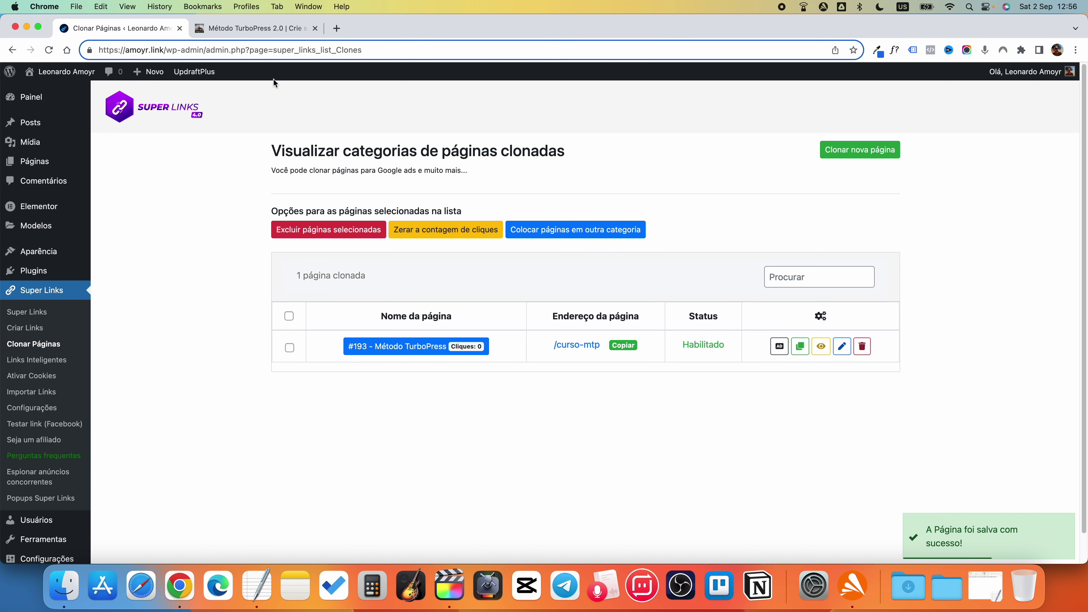
click(260, 31)
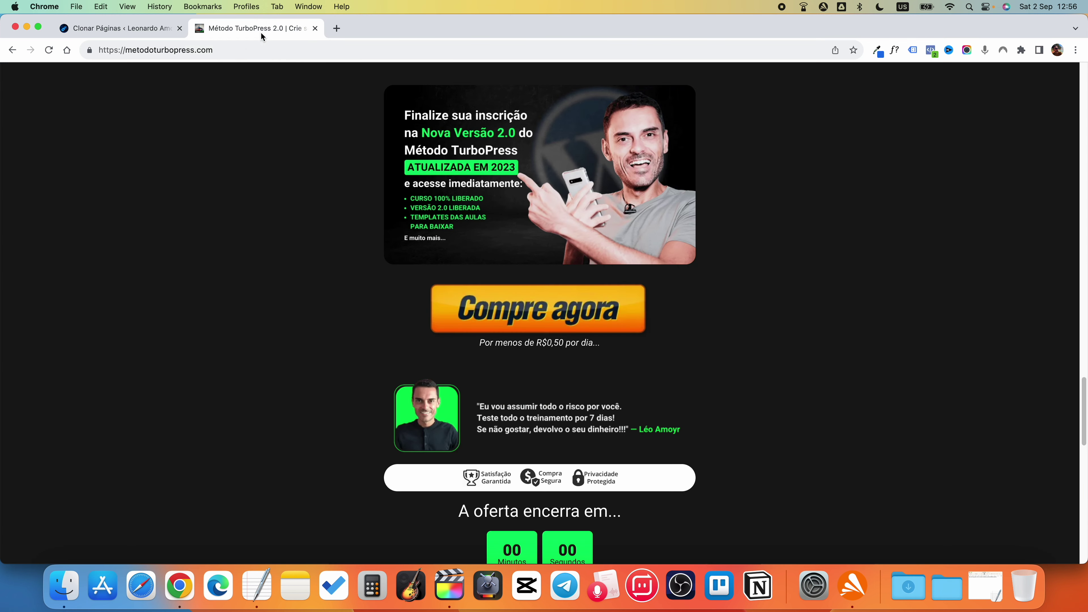
click(206, 50)
click(207, 49)
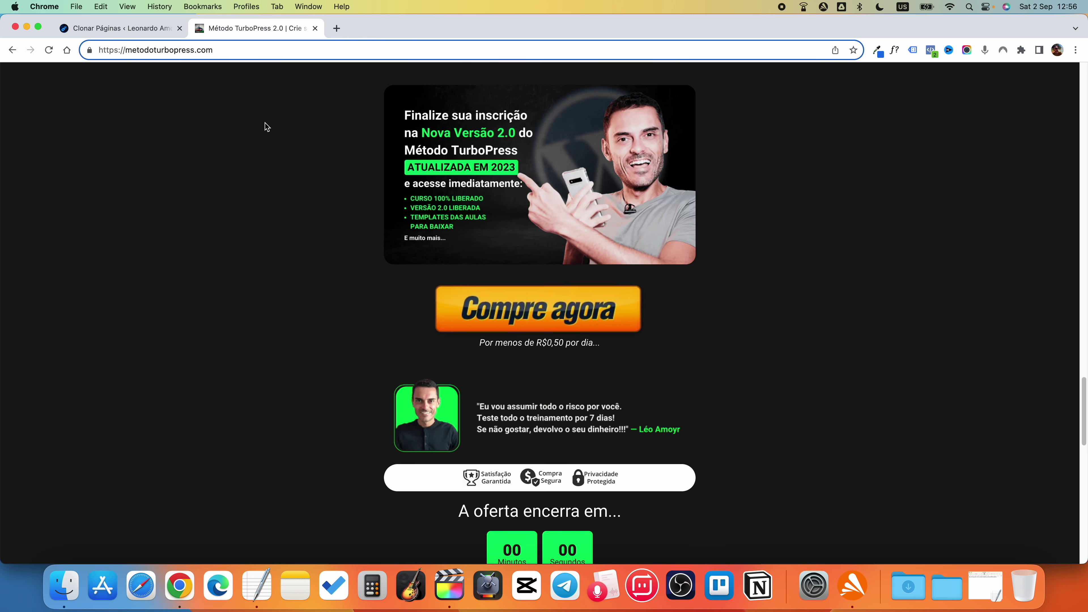
scroll(352, 206, down, 5)
scroll(352, 206, up, 3)
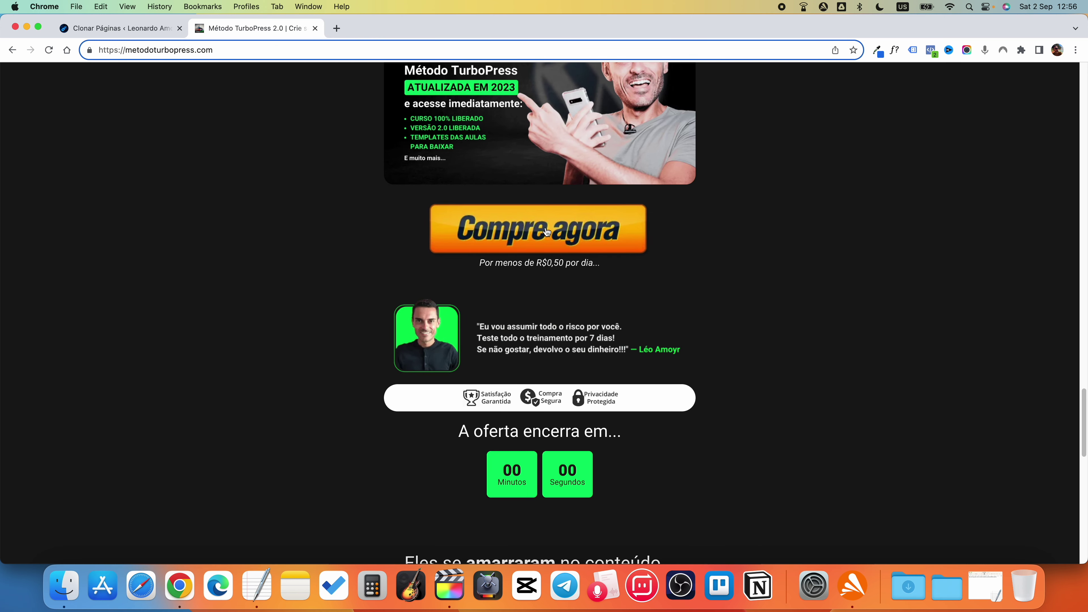
key(super+1)
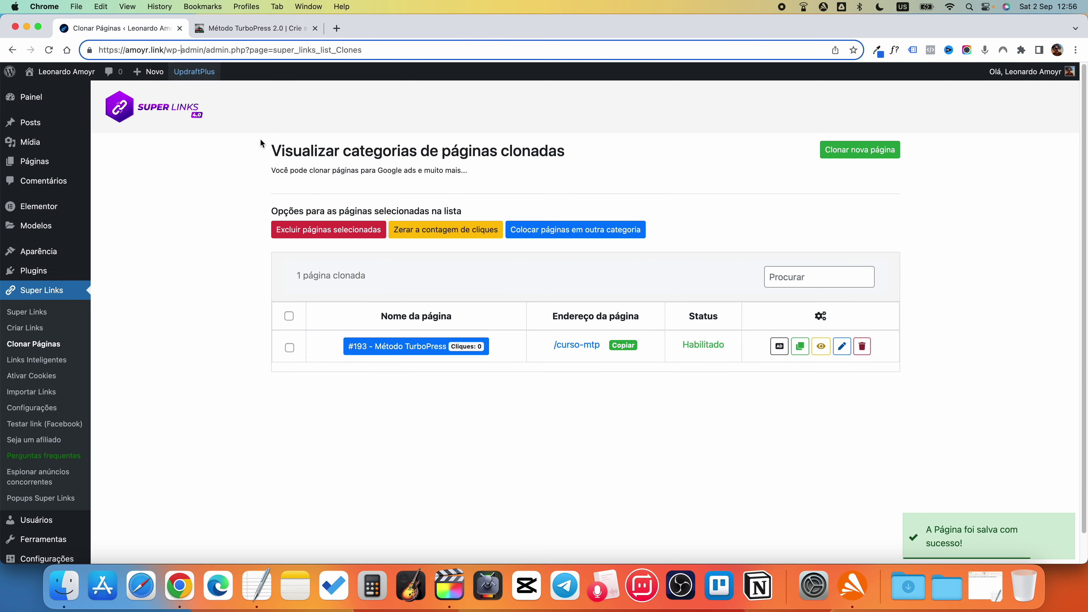
click(626, 346)
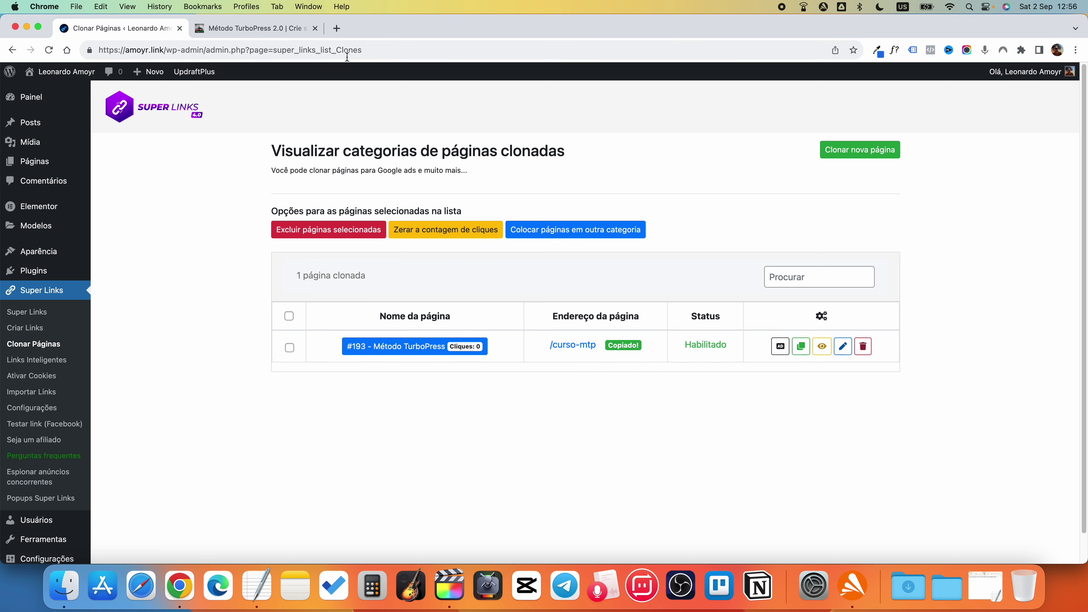
click(337, 29)
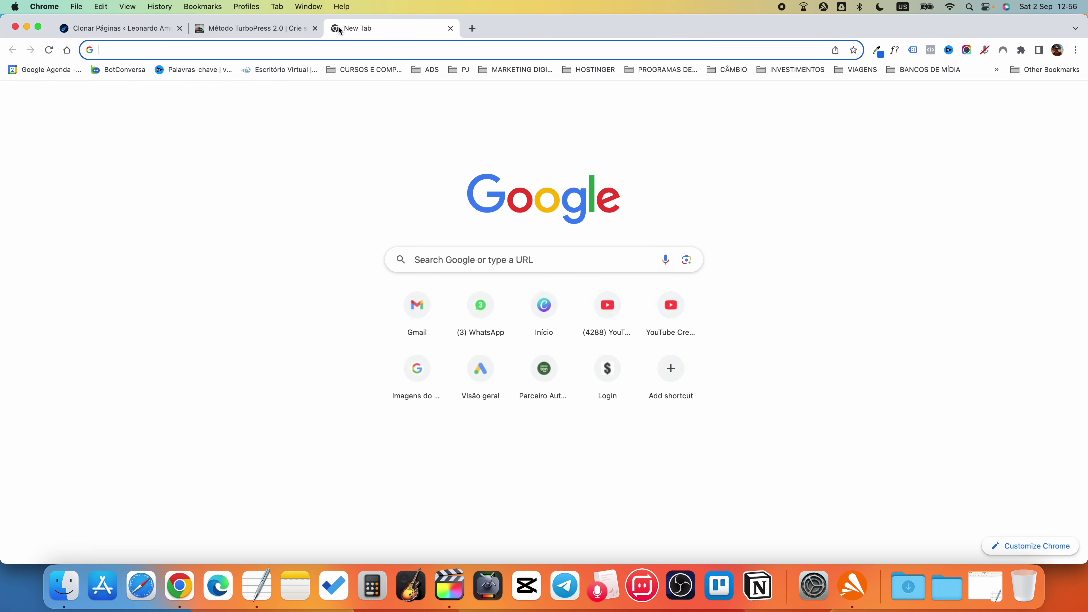
text(https://amoyr.link/curso-mtp)
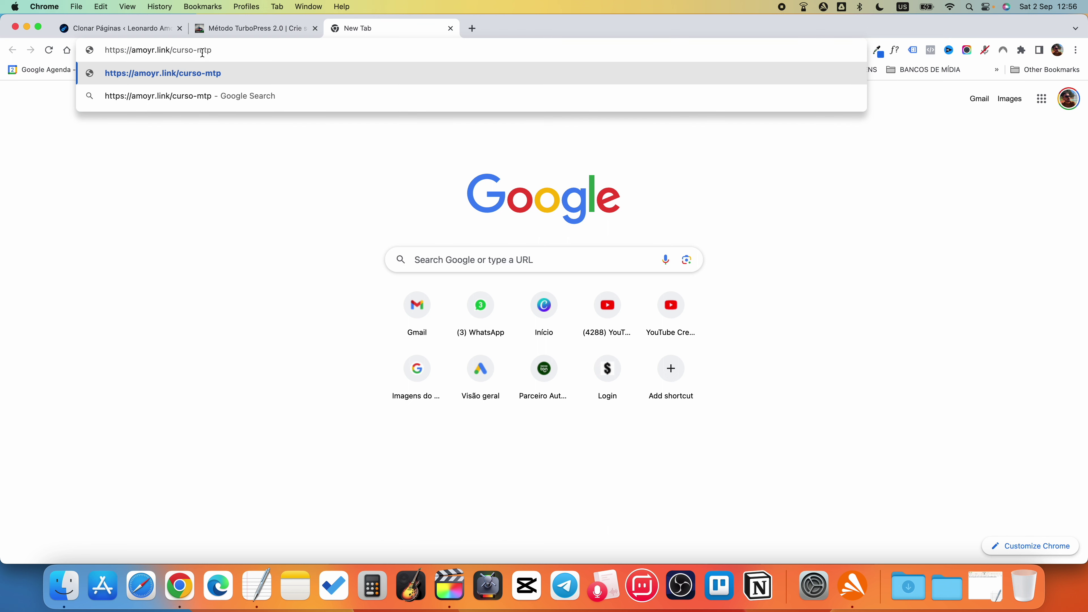
key(Return)
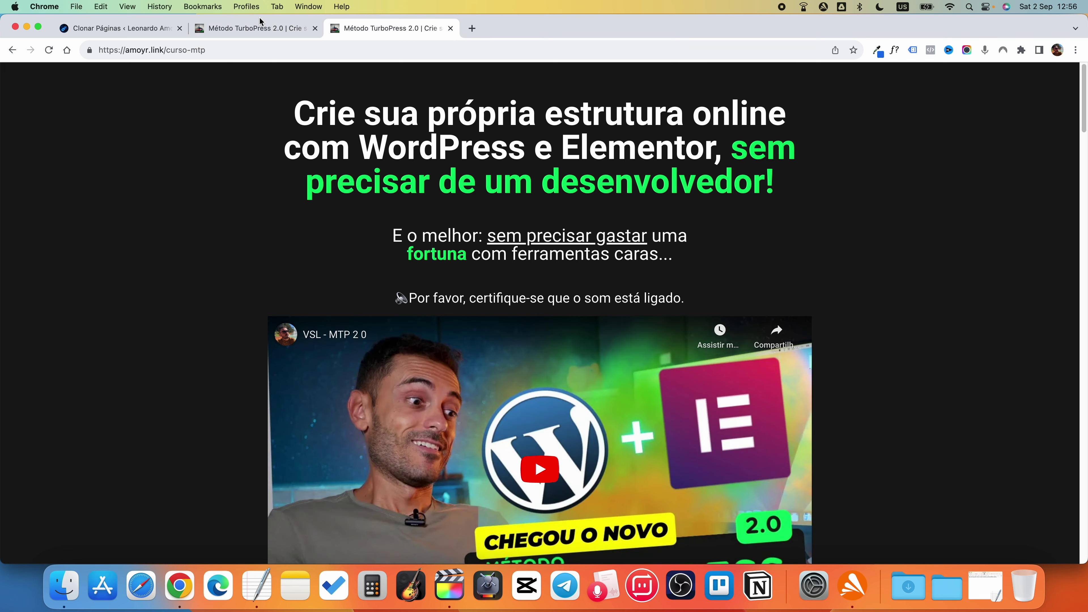
- Compare the cloned page with the original sales page, from the headline video through to the payment section
scroll(424, 175, down, 10)
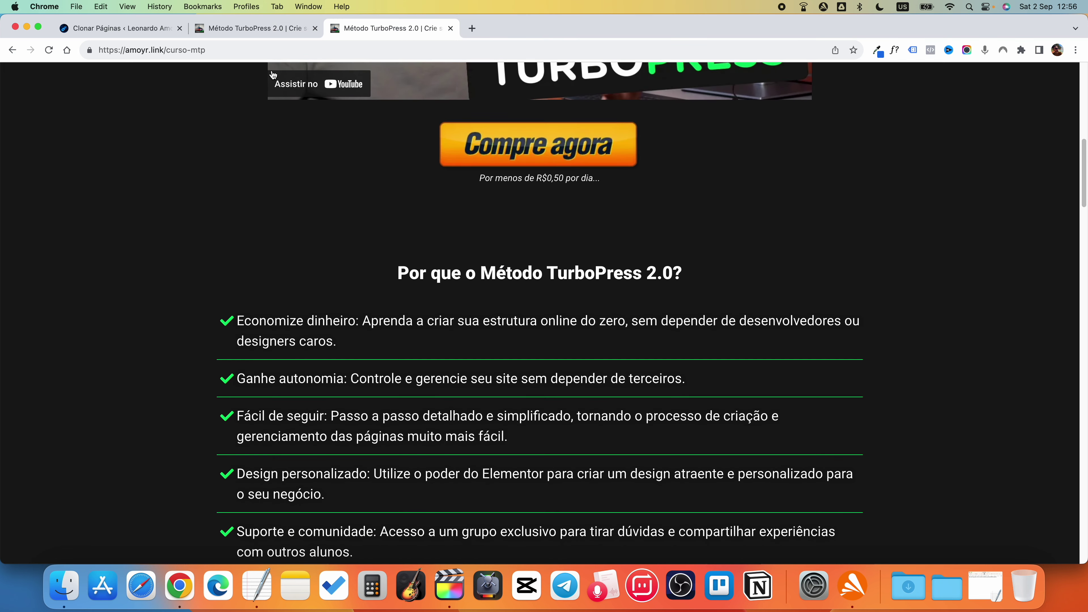
click(255, 29)
scroll(247, 193, down, 7)
scroll(246, 193, up, 6)
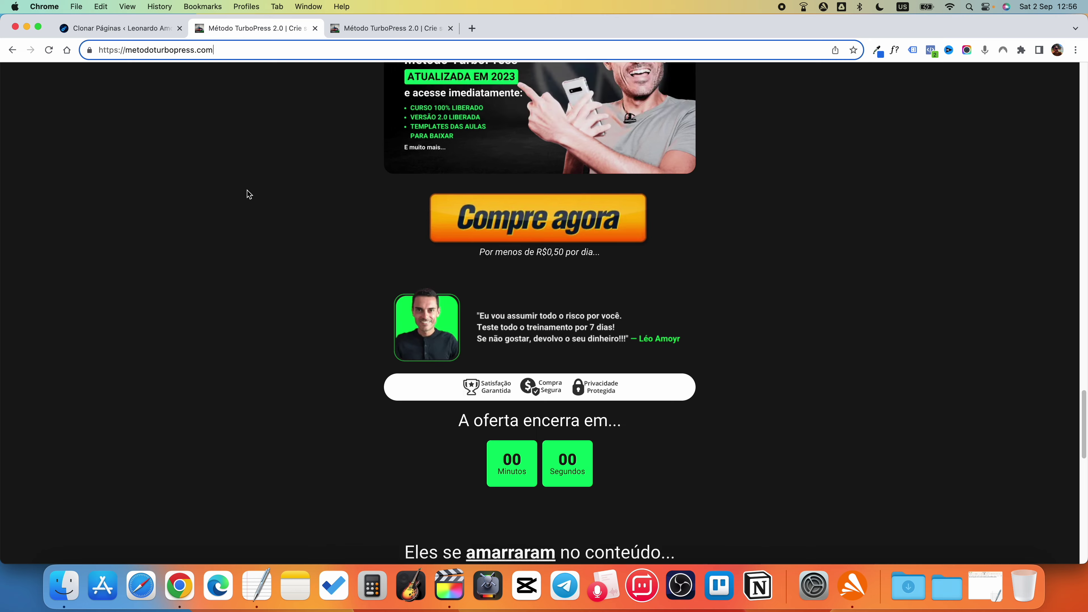
scroll(246, 193, down, 15)
scroll(249, 205, up, 15)
scroll(251, 211, down, 6)
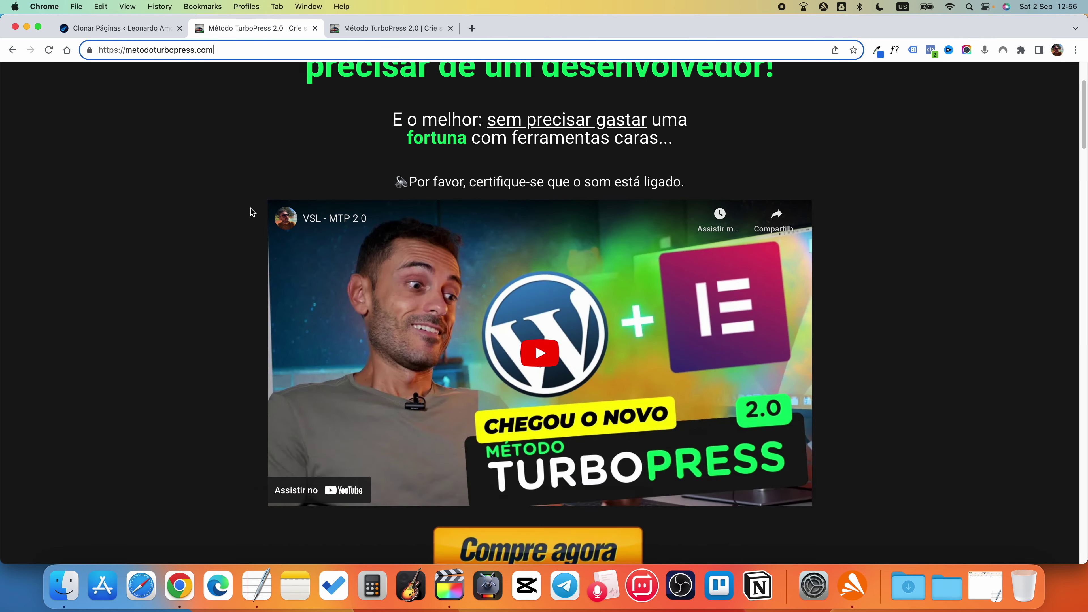
click(359, 34)
scroll(508, 227, down, 3)
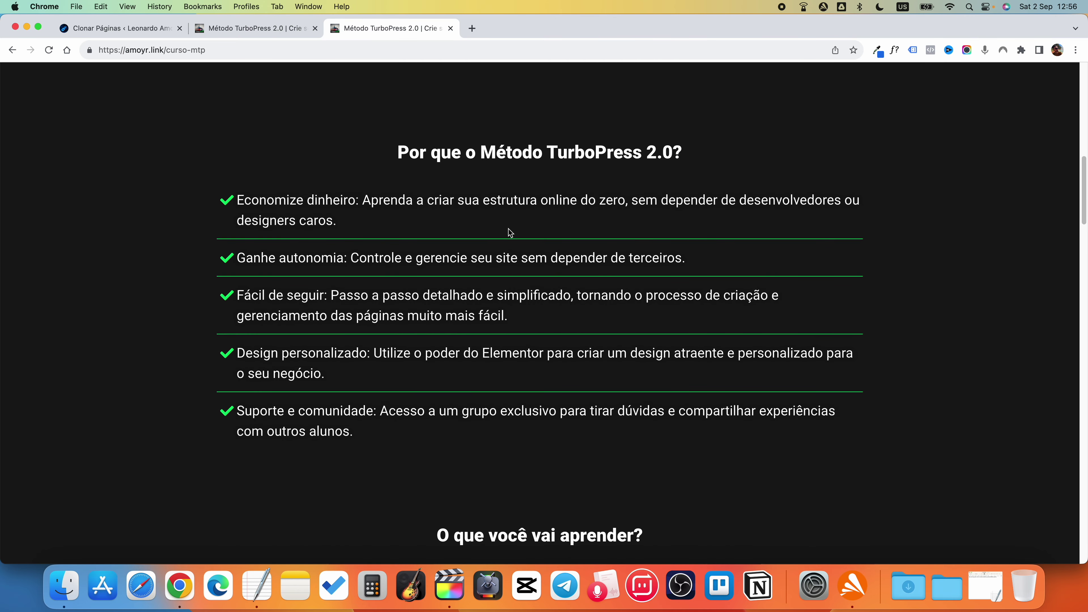
scroll(509, 232, up, 5)
scroll(540, 285, down, 15)
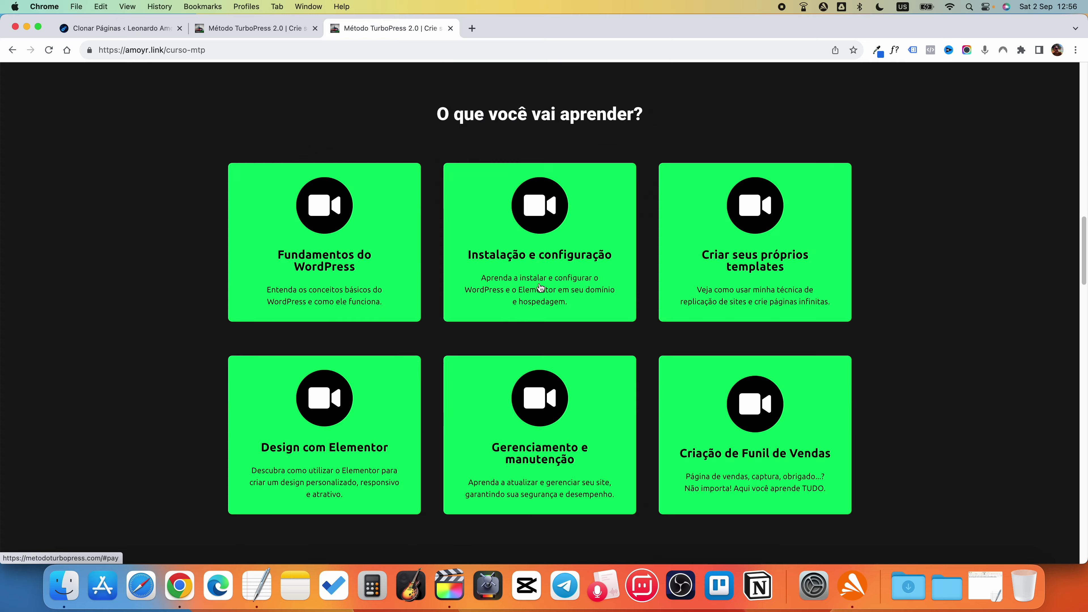
scroll(540, 287, down, 20)
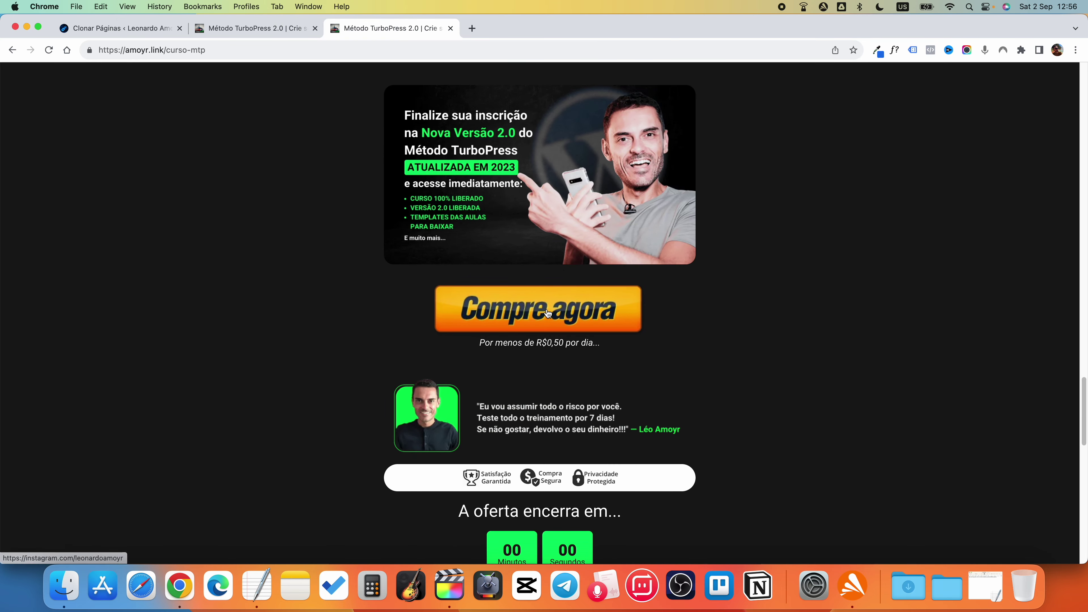
- Test the buy button in the original page's payment section, and close the checkout it opens
click(248, 37)
scroll(515, 373, down, 10)
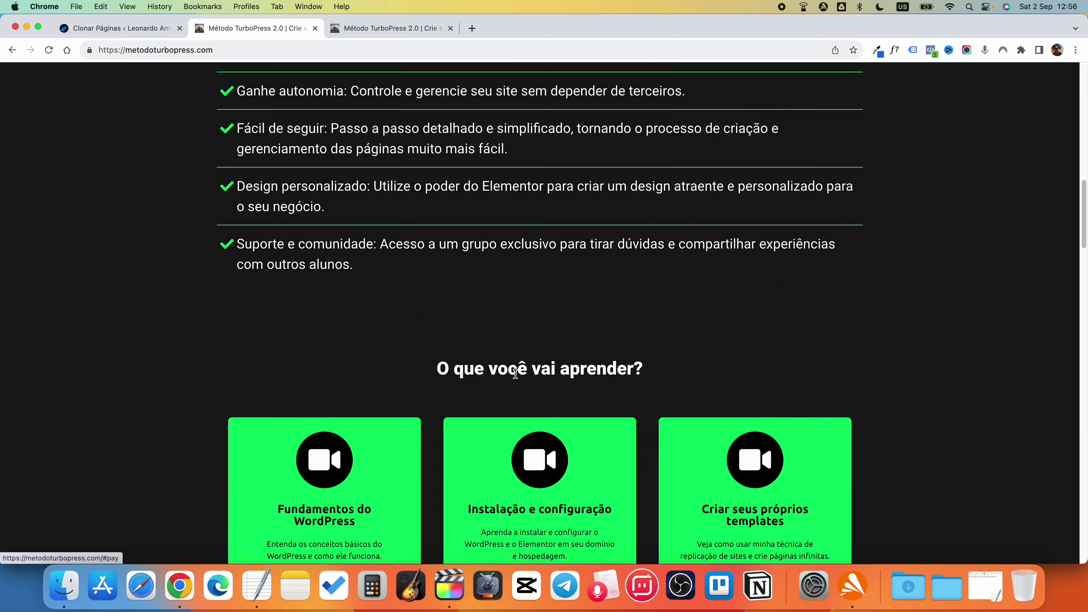
scroll(515, 373, down, 10)
click(514, 320)
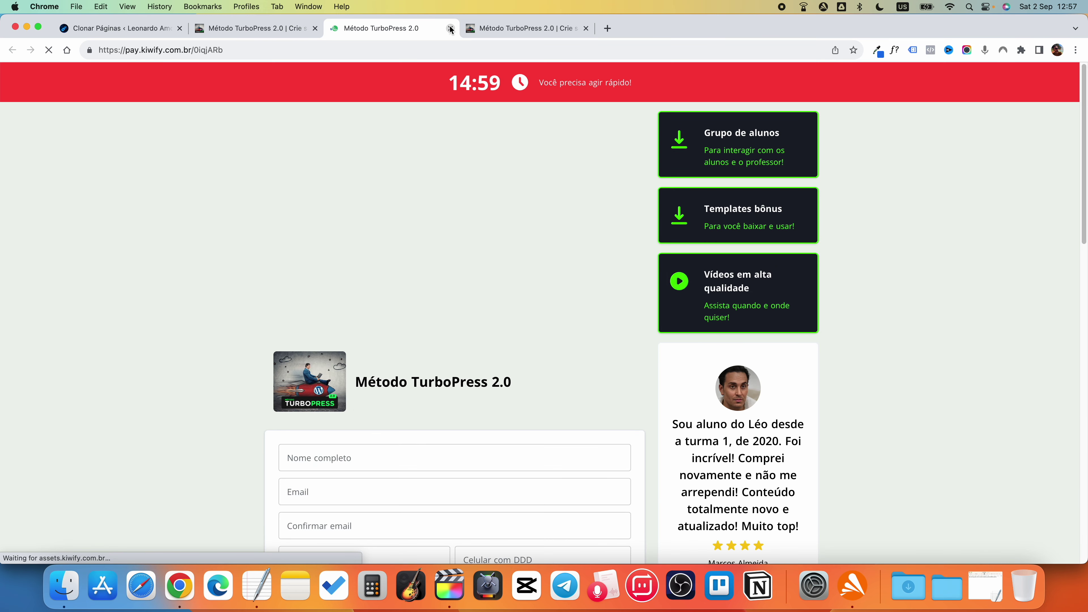
click(450, 28)
- Test the buy button in the cloned page's payment section, and close the page it opens
click(387, 28)
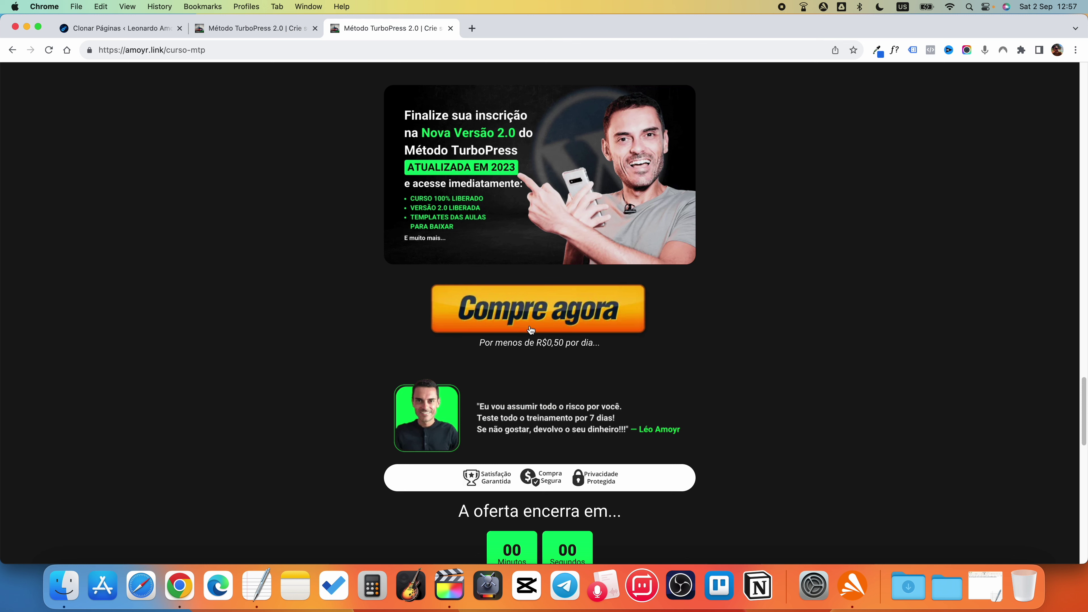
click(520, 321)
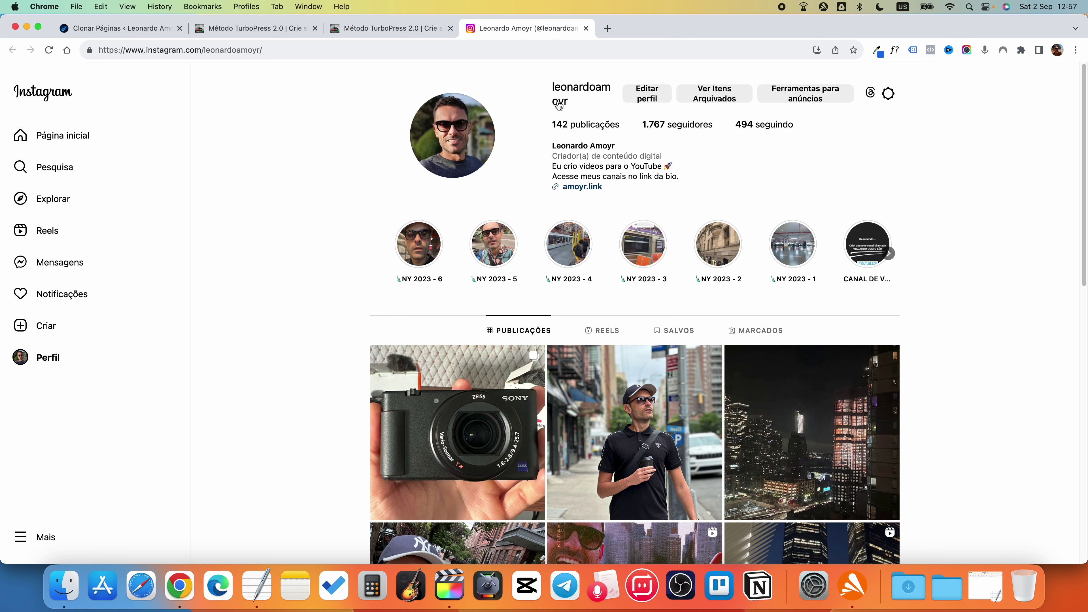
click(586, 29)
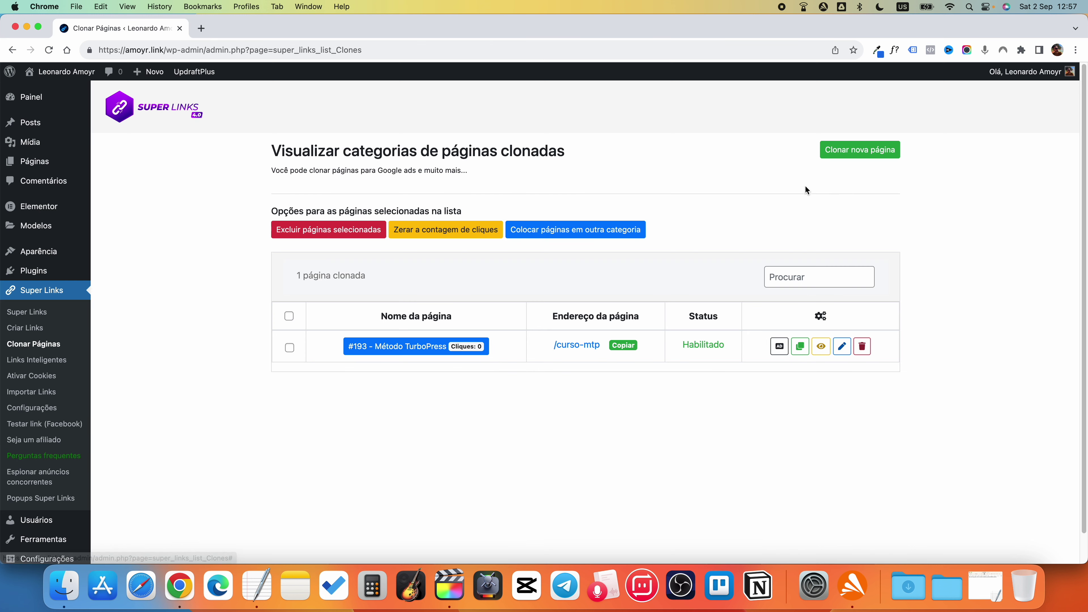
- Start cloning a new page, and copy the Sales Page affiliate link of the Payment System online course from Kiwify's affiliations
click(859, 154)
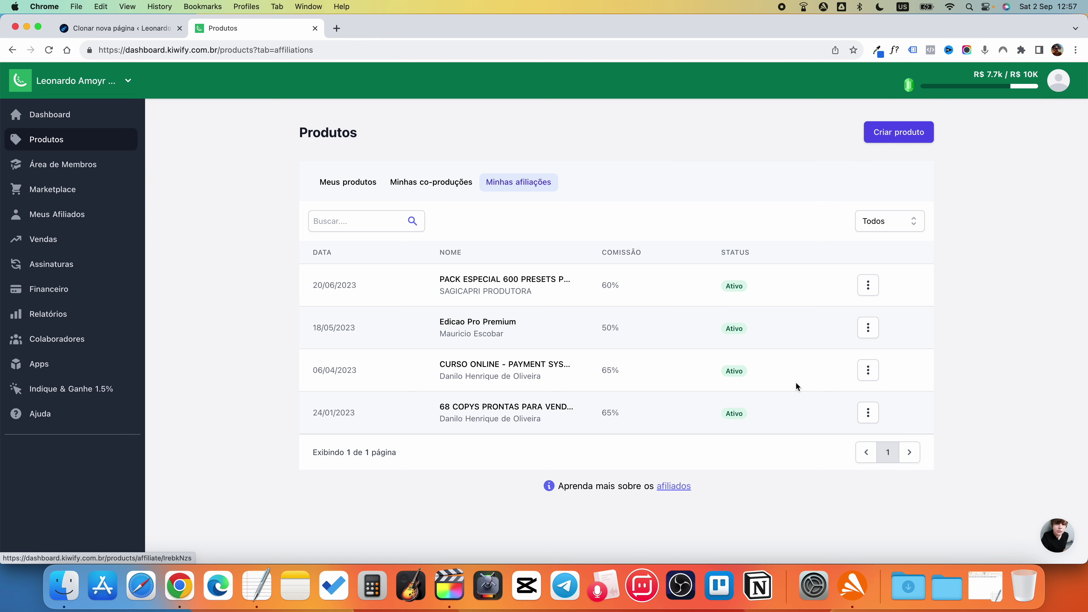
click(868, 369)
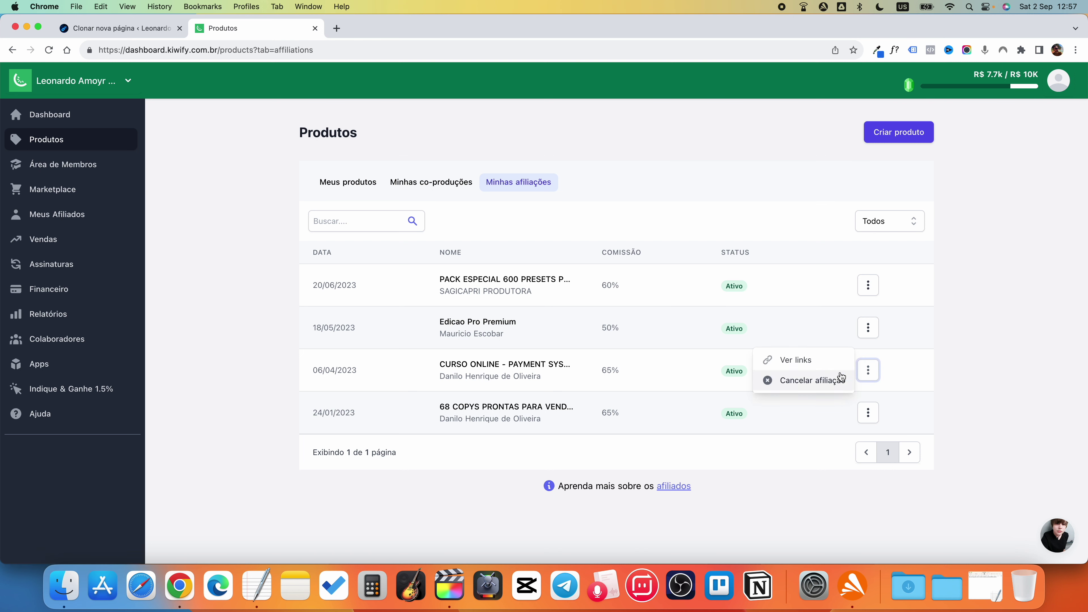
click(790, 365)
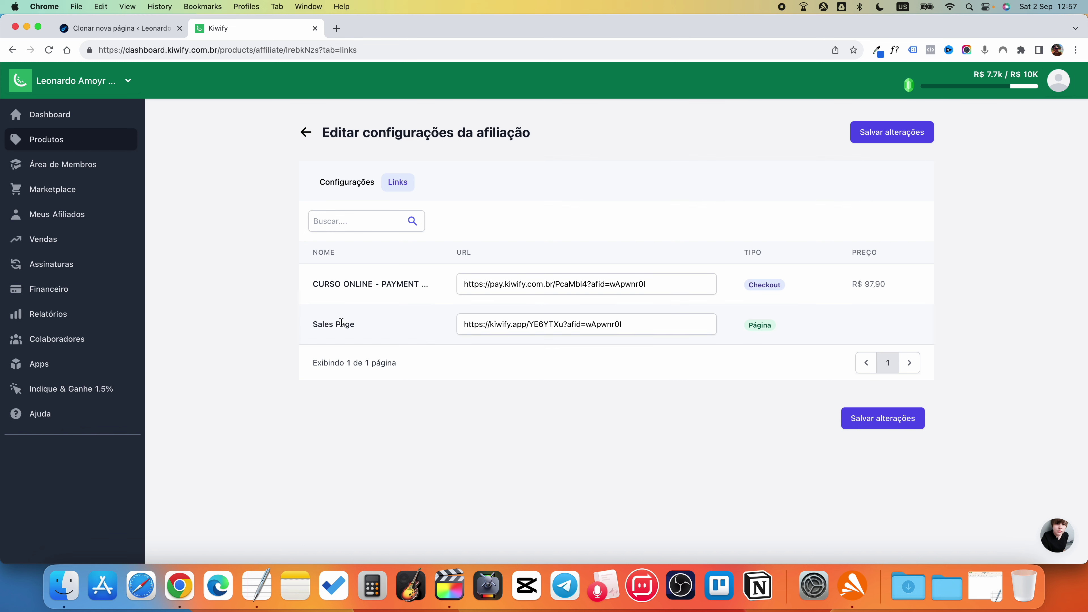
click(508, 326)
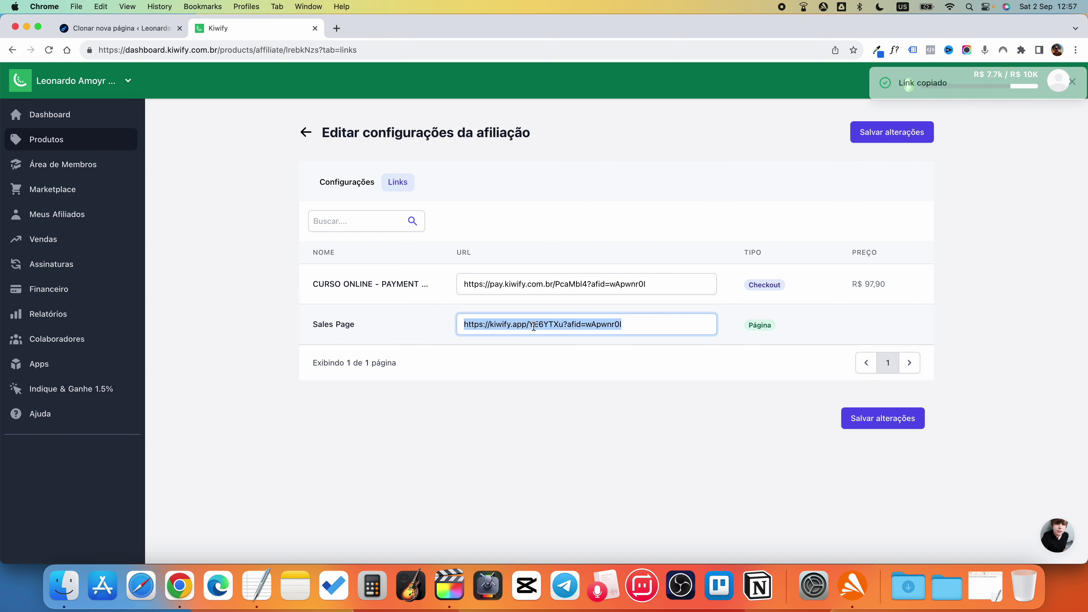
right_click(513, 327)
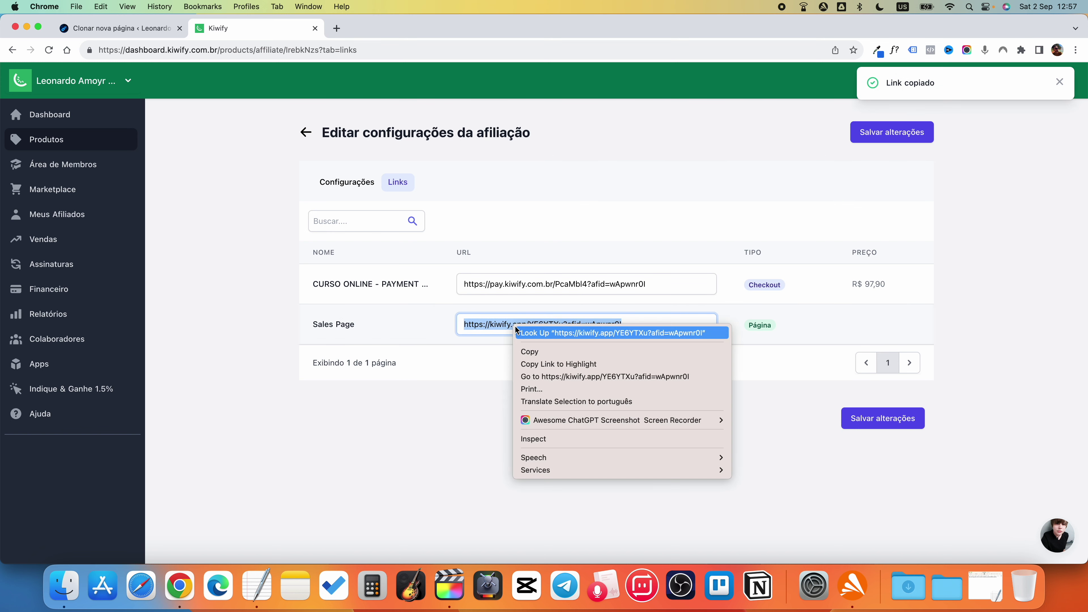
click(518, 349)
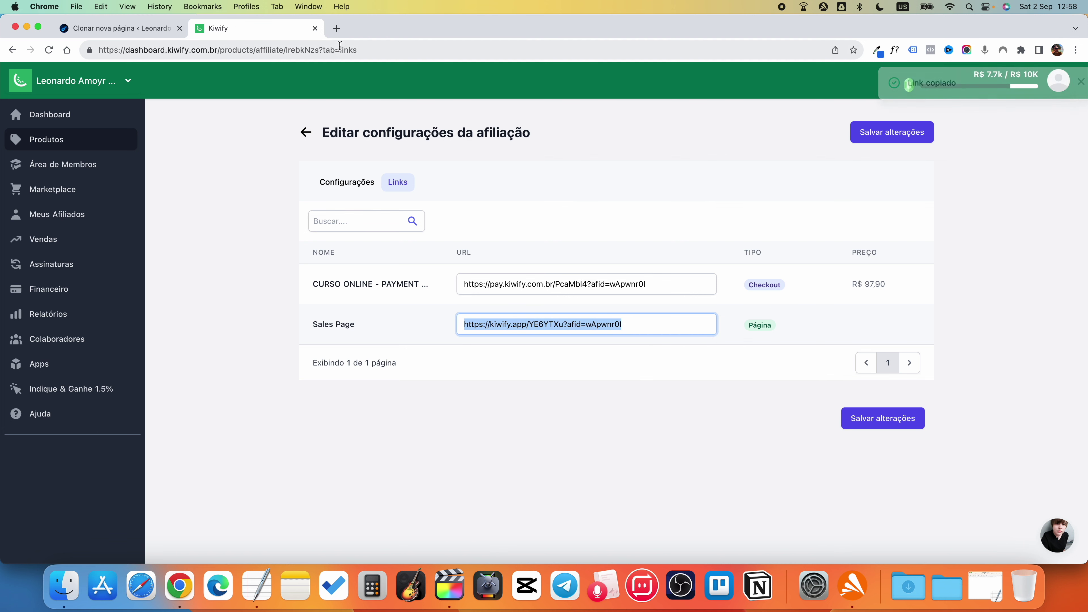
- Open the copied Sales Page affiliate link in a new browser tab and copy the address of the sales page it leads to
click(336, 28)
key(super+v)
key(Return)
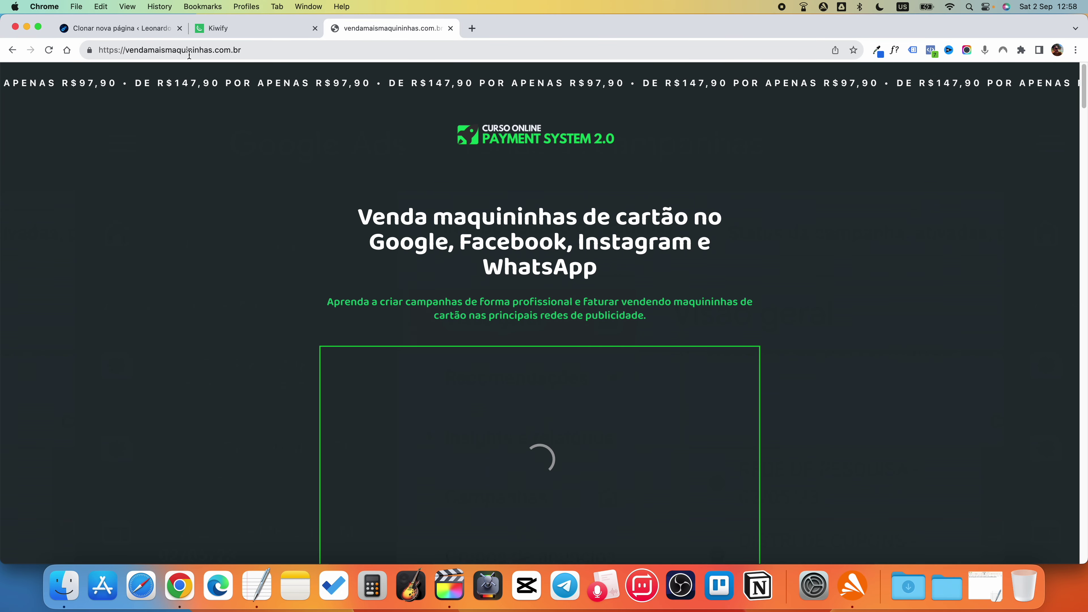
scroll(521, 310, down, 3)
scroll(521, 309, up, 3)
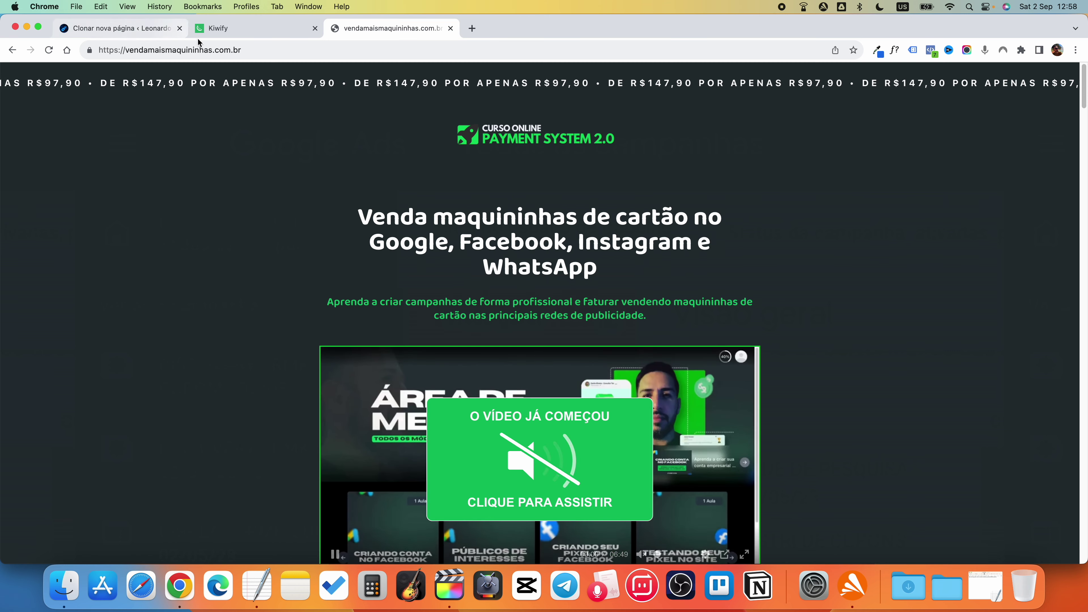
click(165, 52)
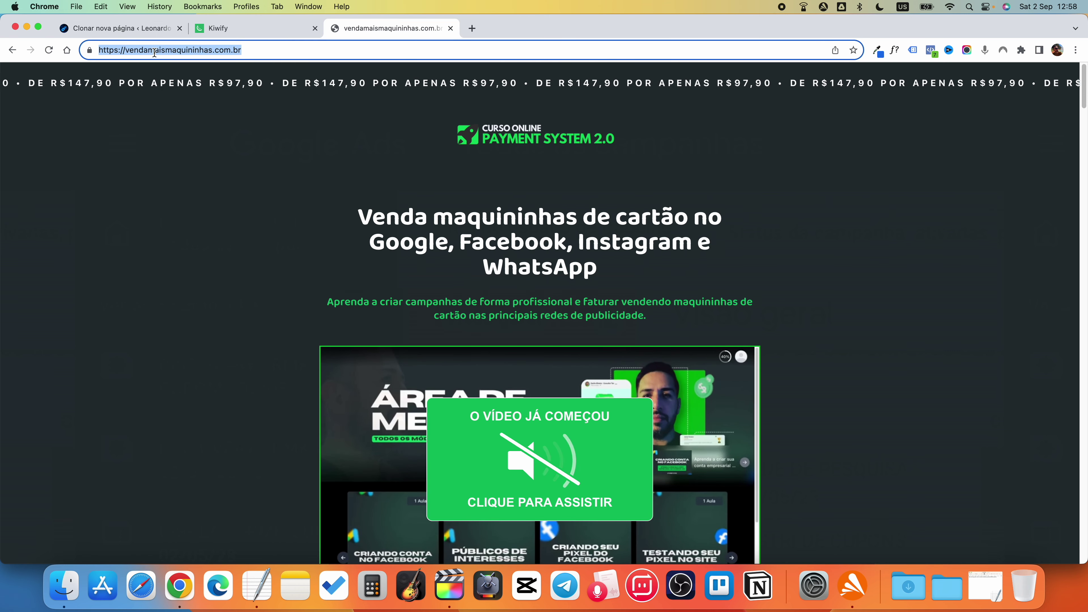
right_click(165, 53)
click(177, 145)
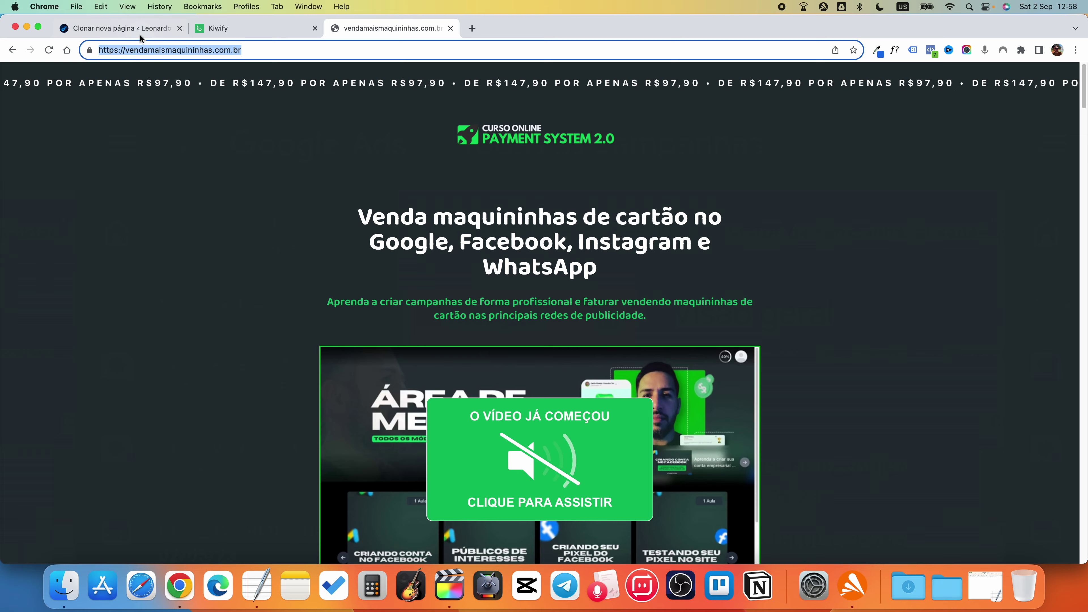
click(137, 29)
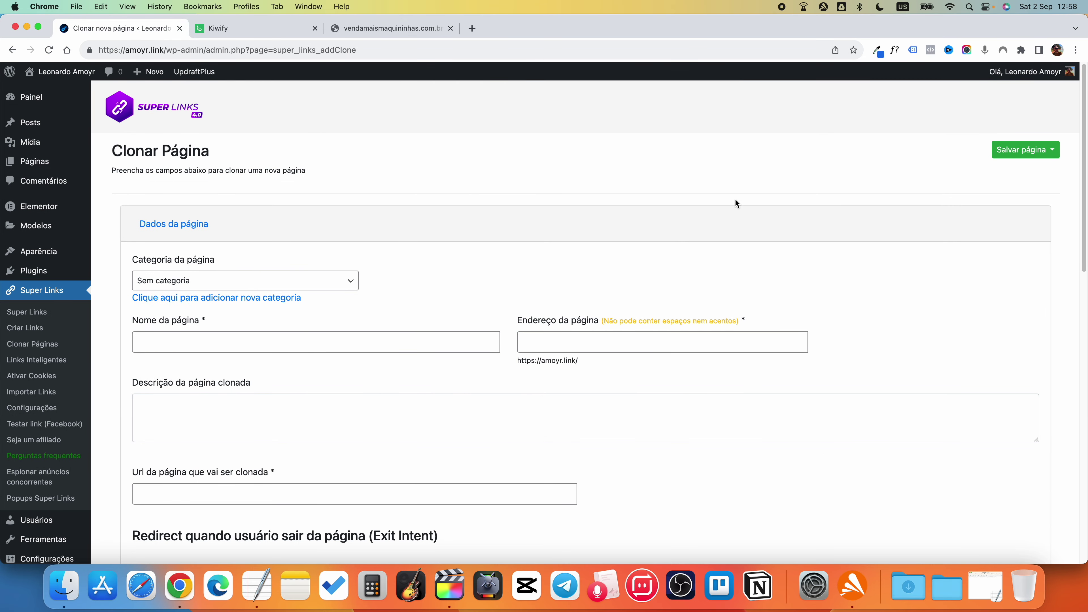
click(189, 343)
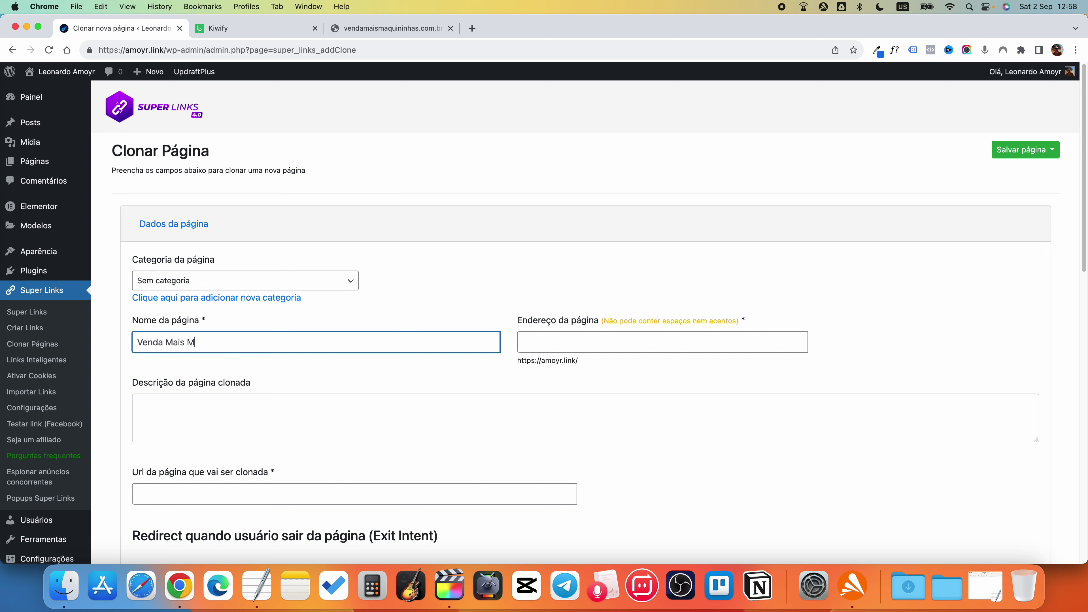
click(592, 340)
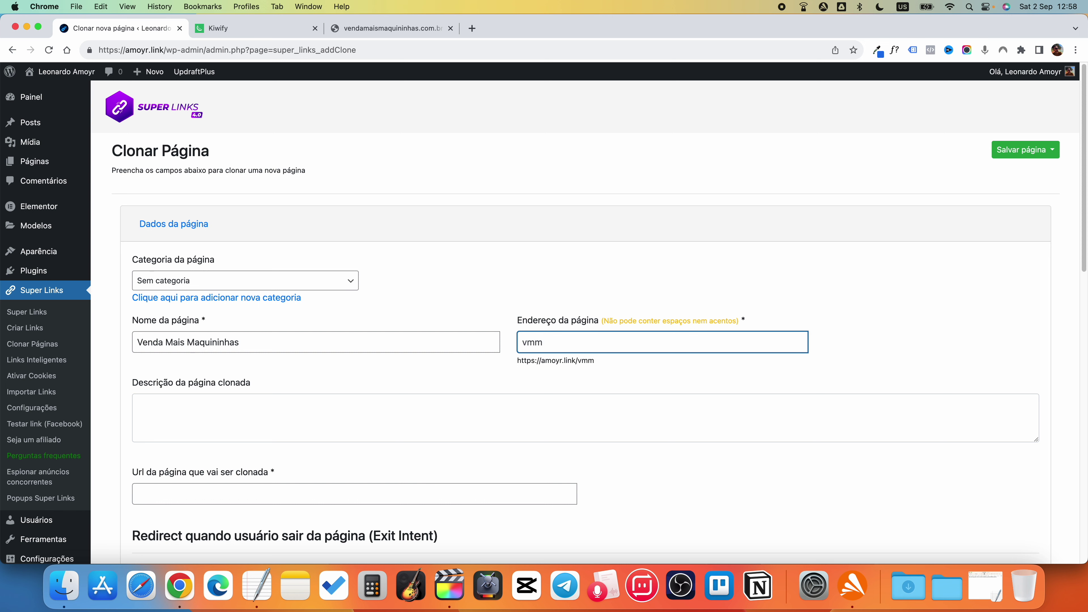
scroll(223, 429, down, 1)
click(185, 480)
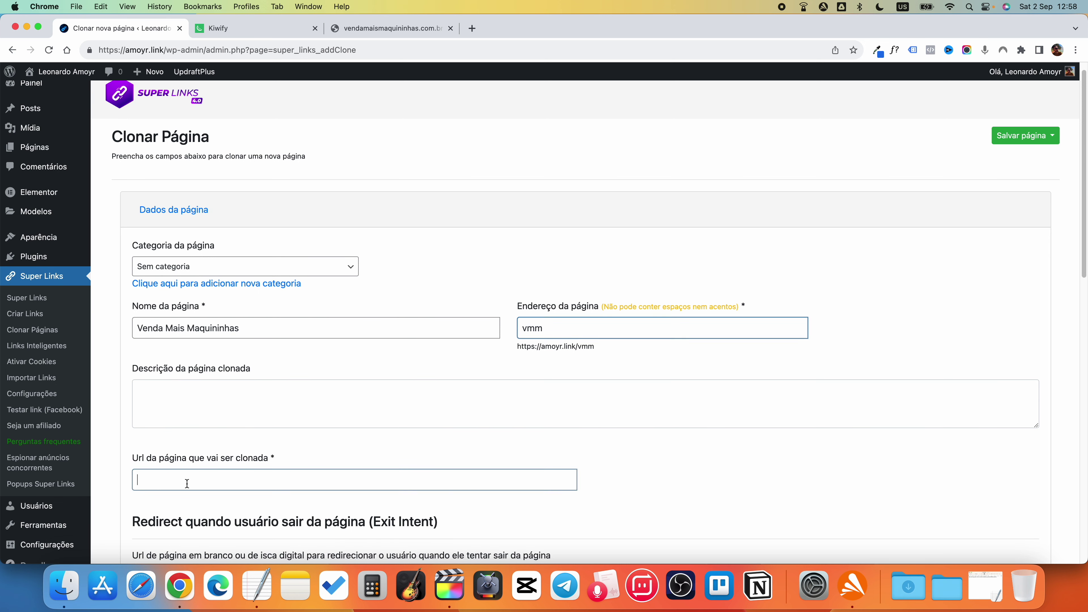
key(super+v)
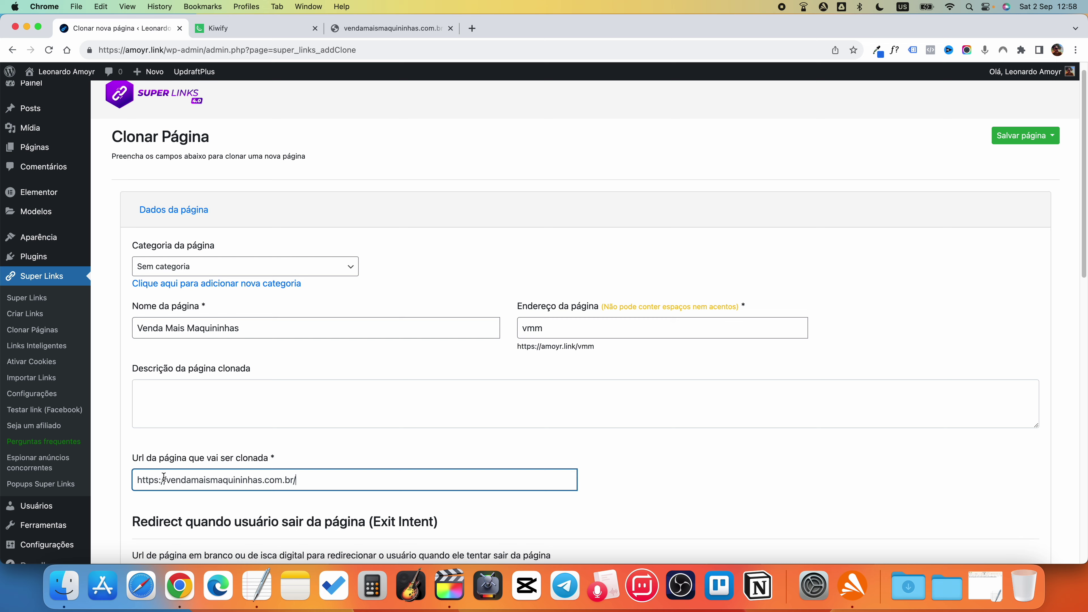
- Copy the link behind the original page's QUERO VENDER MAIS HOJE button and enter it as the producer's checkout link to replace
scroll(297, 480, down, 5)
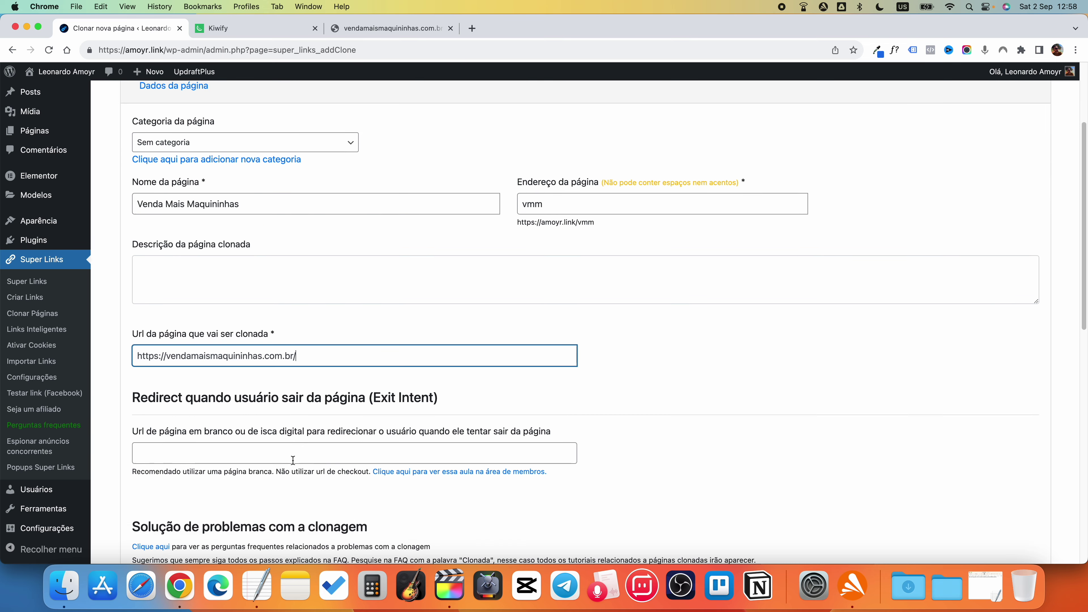
scroll(293, 459, down, 15)
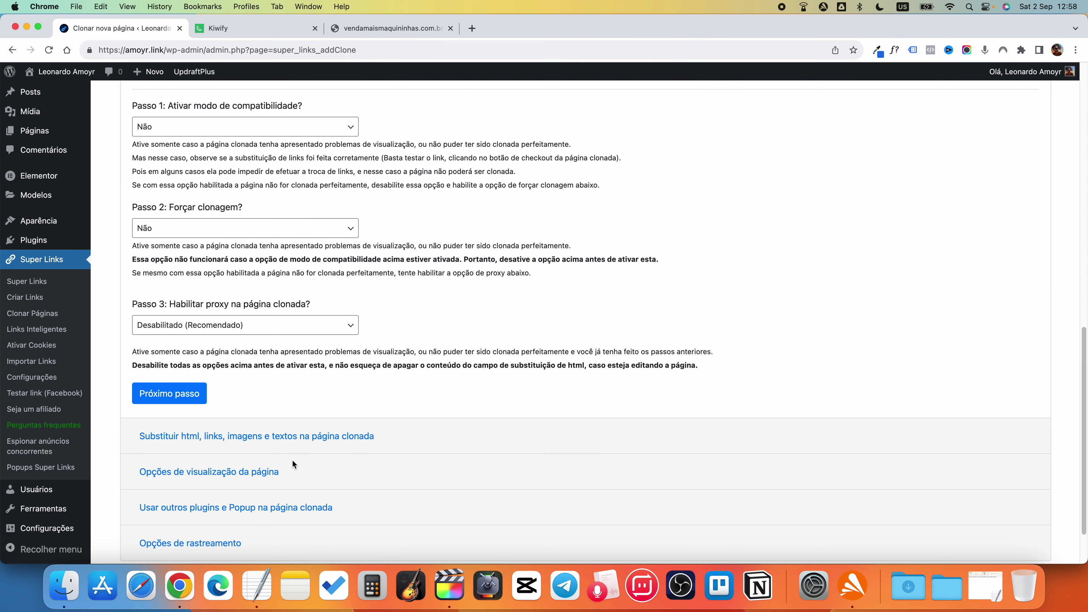
click(240, 437)
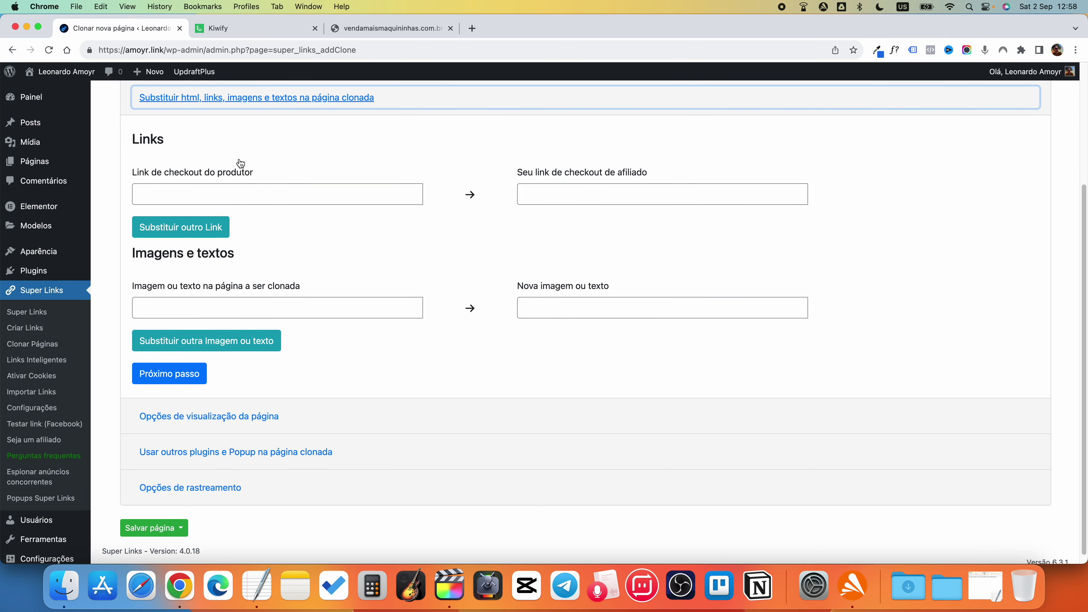
click(332, 33)
scroll(517, 412, down, 5)
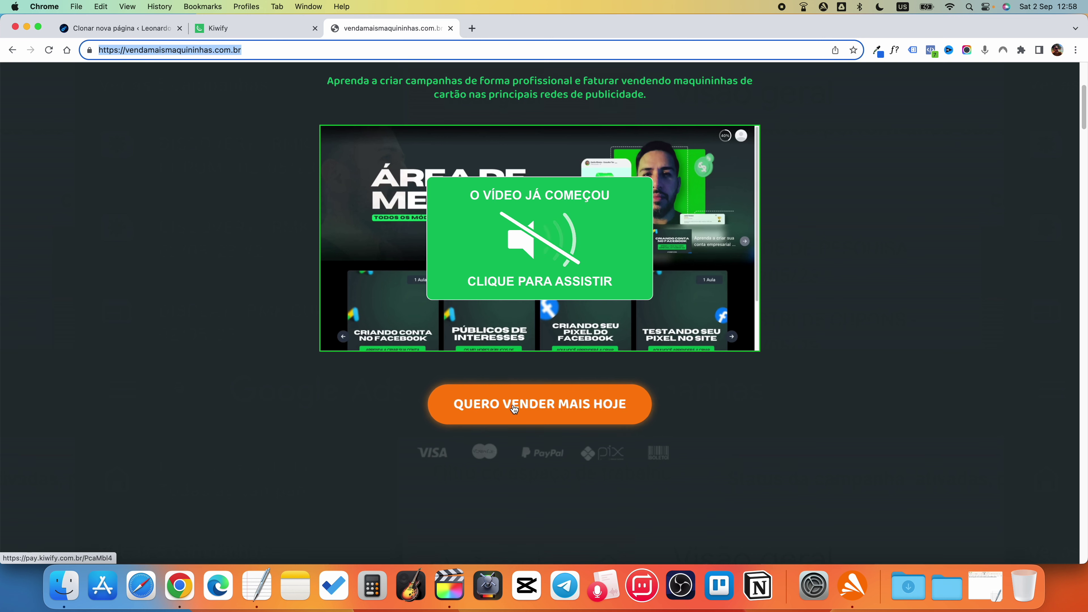
right_click(515, 408)
click(553, 413)
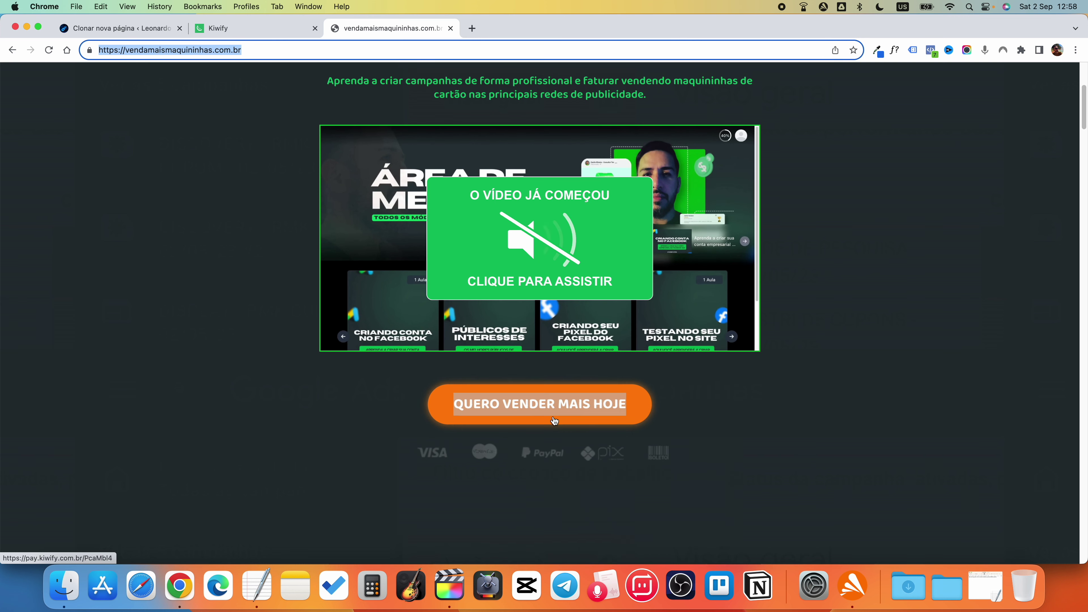
click(115, 28)
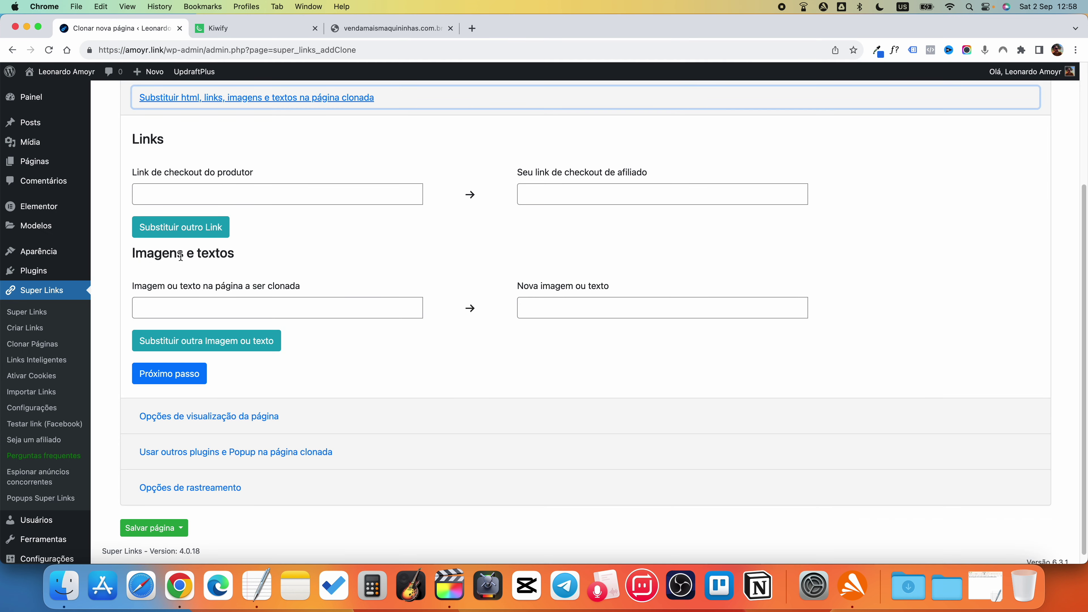
click(163, 190)
key(super+v)
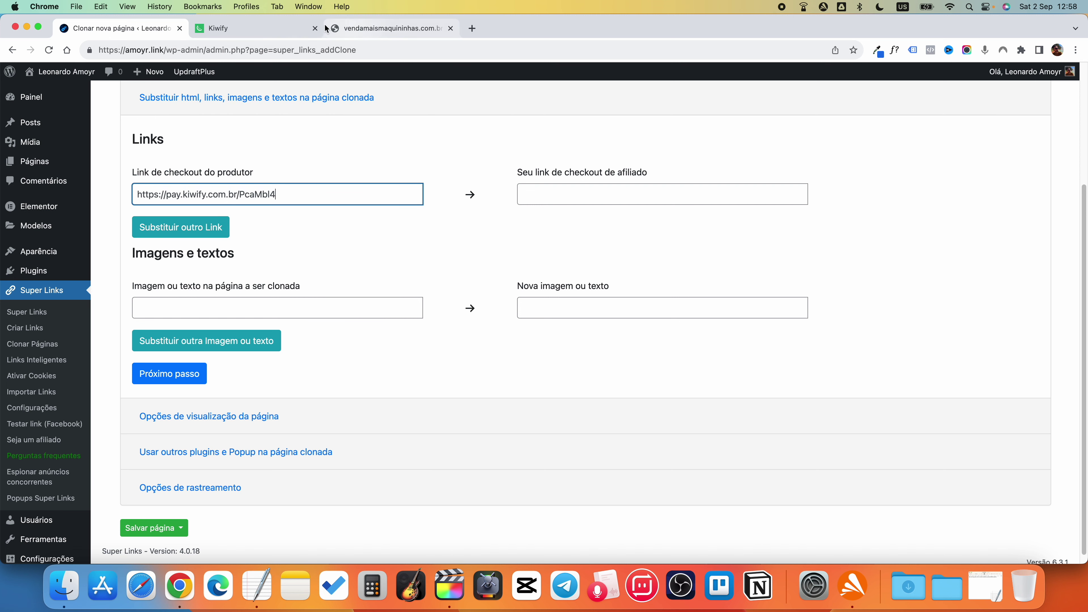
- Copy the course's Checkout affiliate link from Kiwify and enter it as the affiliate checkout link replacing the producer's link
click(288, 30)
click(311, 327)
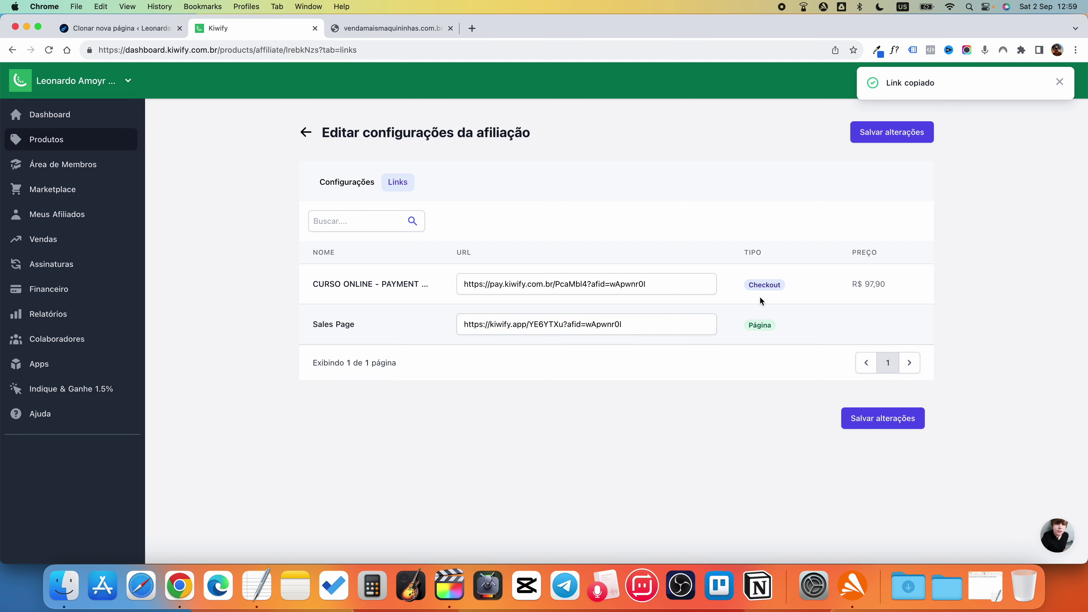
click(608, 284)
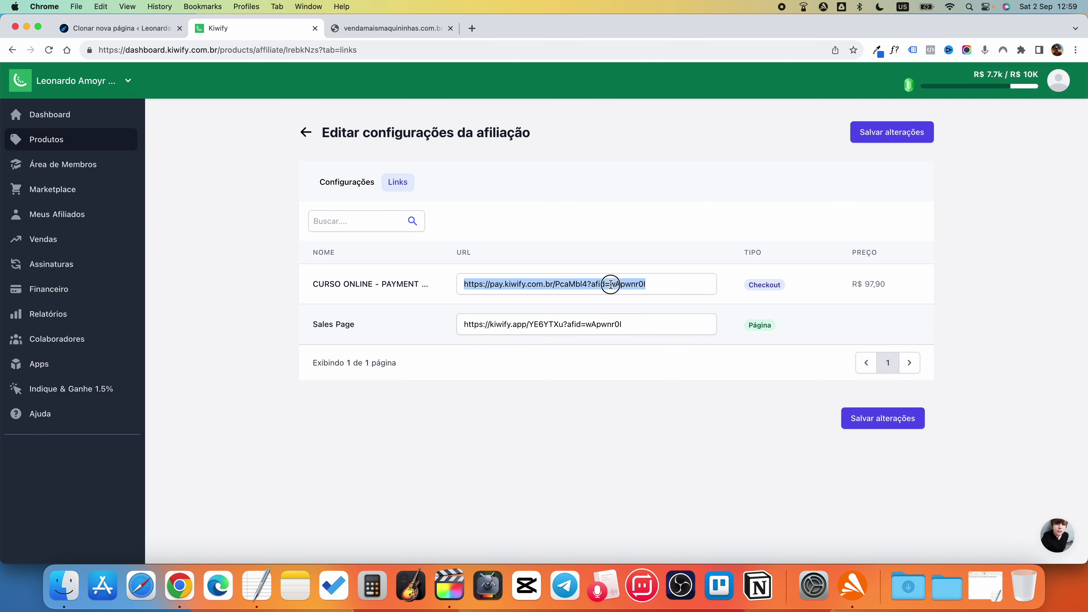
right_click(525, 284)
click(540, 309)
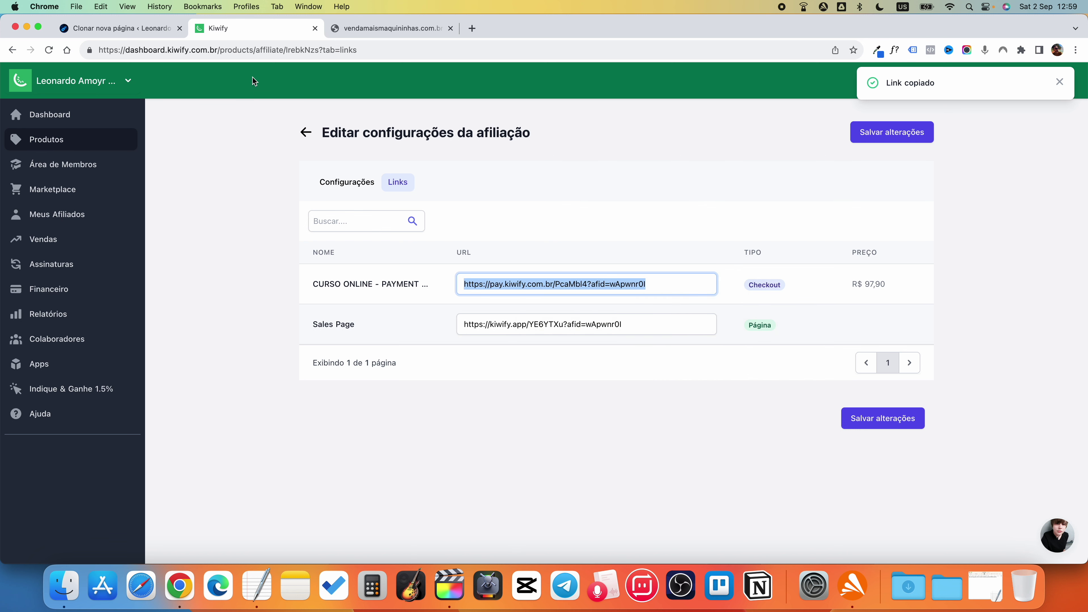
click(120, 27)
click(564, 188)
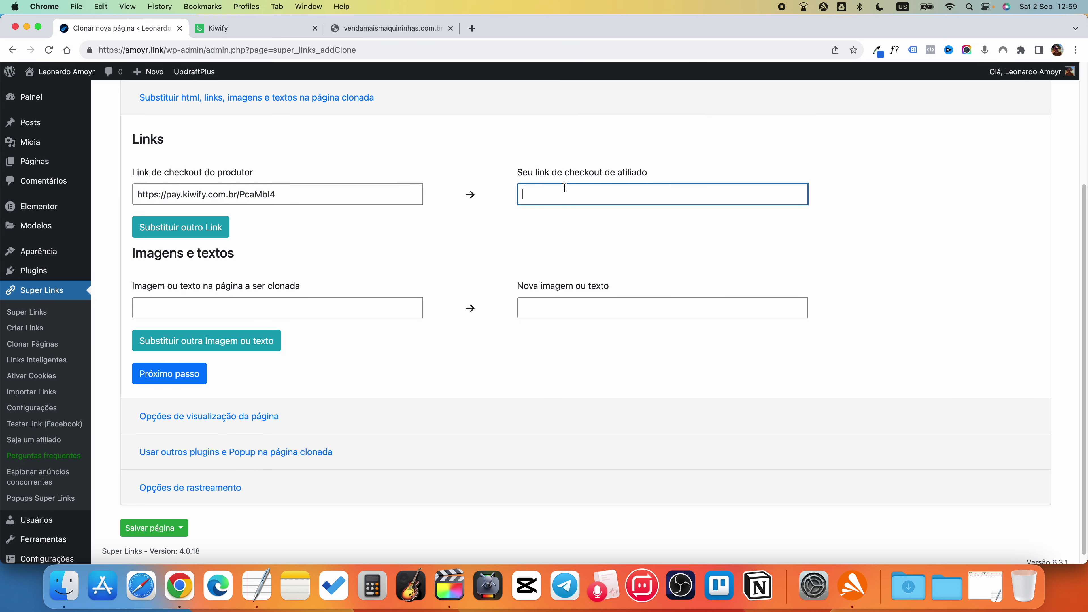
key(super+v)
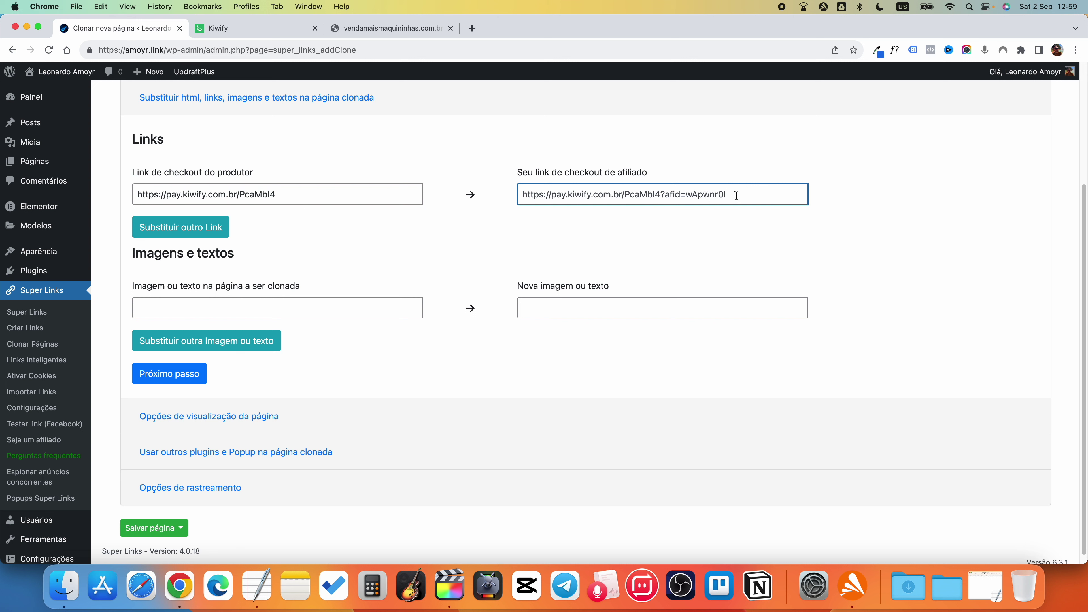
- Save the cloned page and close the Kiwify page
click(174, 528)
click(235, 505)
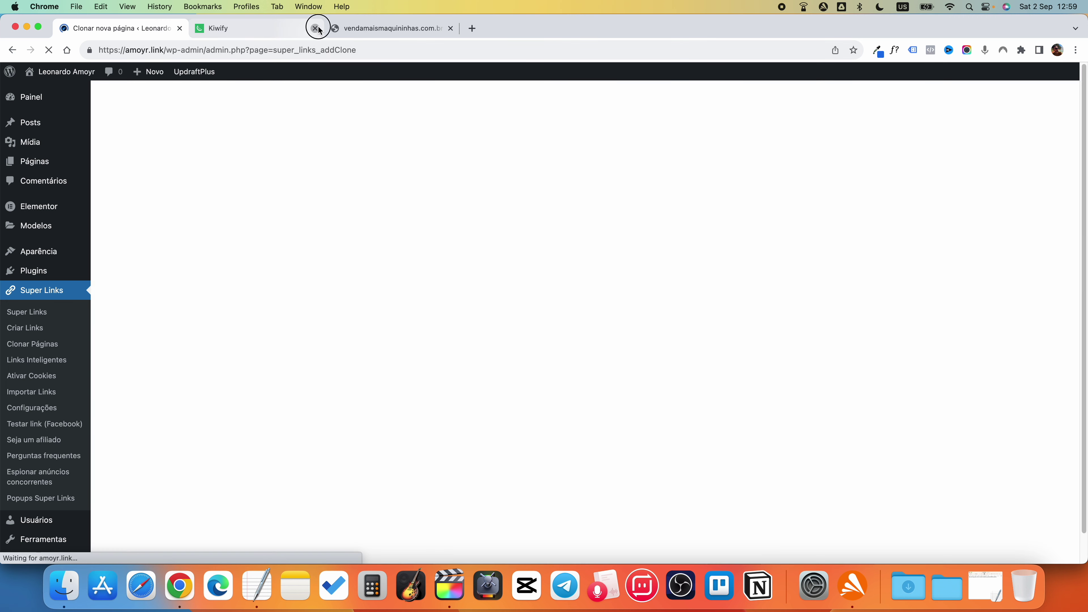
click(315, 28)
- Review the original sales page from its headline down to the O que você vai aprender section
click(257, 28)
scroll(257, 367, down, 3)
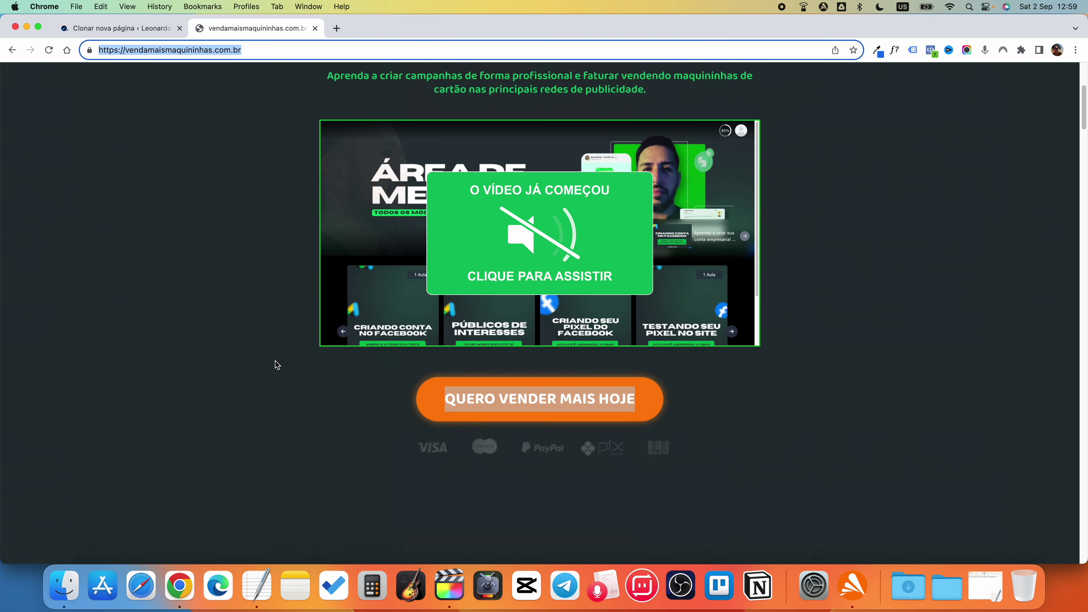
scroll(275, 362, up, 5)
scroll(308, 320, down, 4)
scroll(331, 292, down, 5)
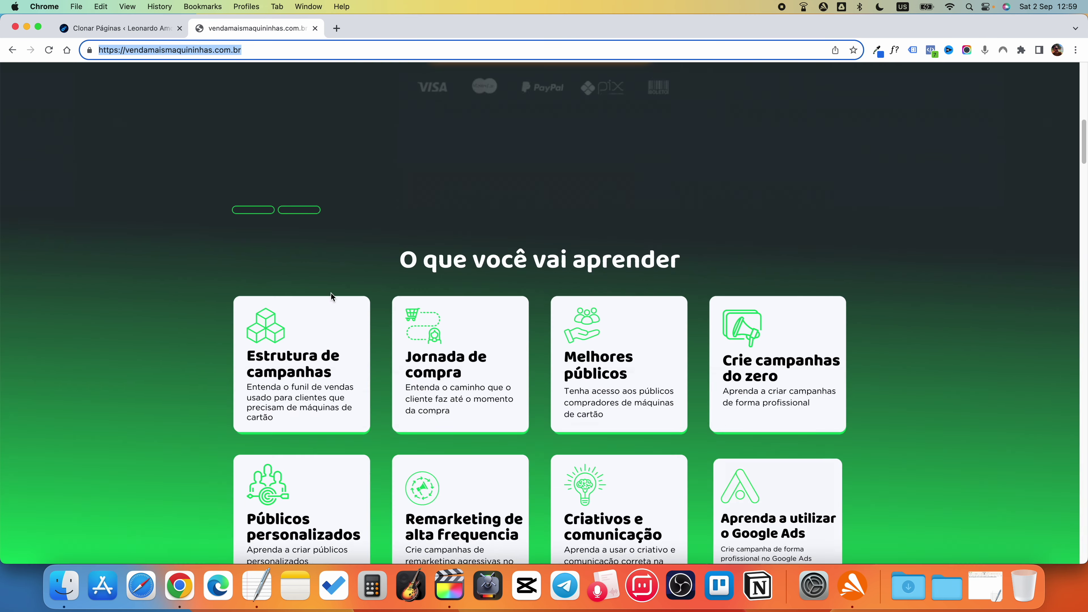
scroll(331, 293, up, 4)
- Copy the address of the Venda Mais Maquininhas clone from the cloned pages list and open it in a new browser tab
key(ctrl+shift+Tab)
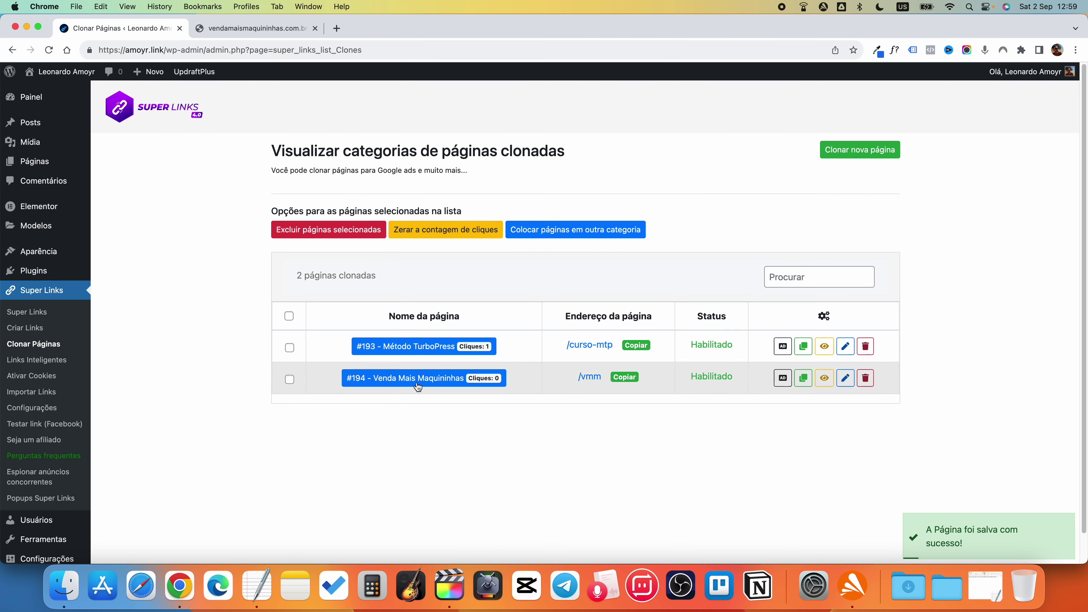
click(626, 385)
click(336, 29)
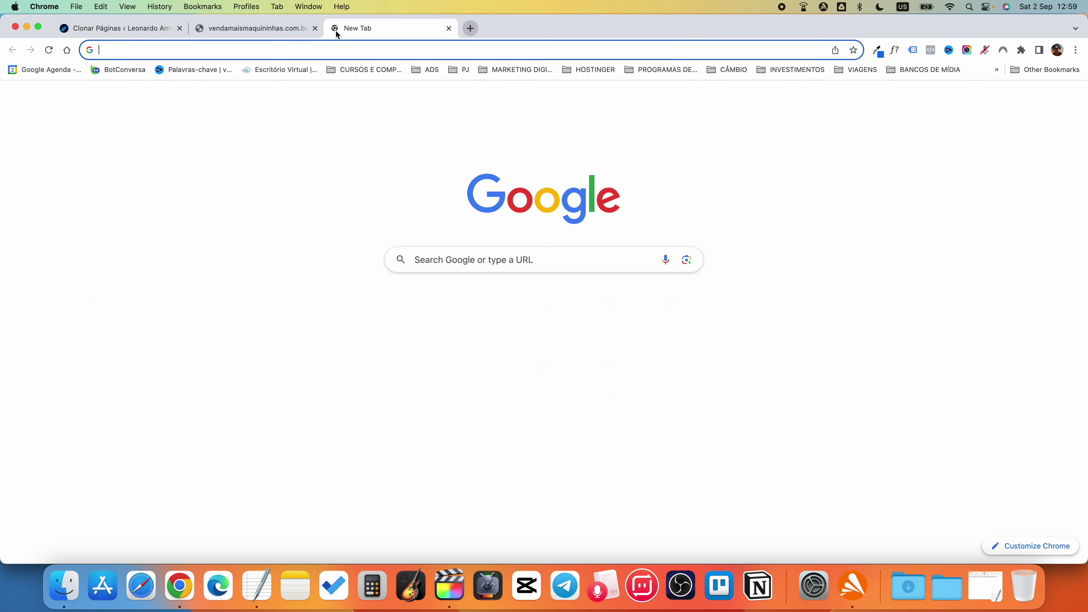
key(super+v)
key(Return)
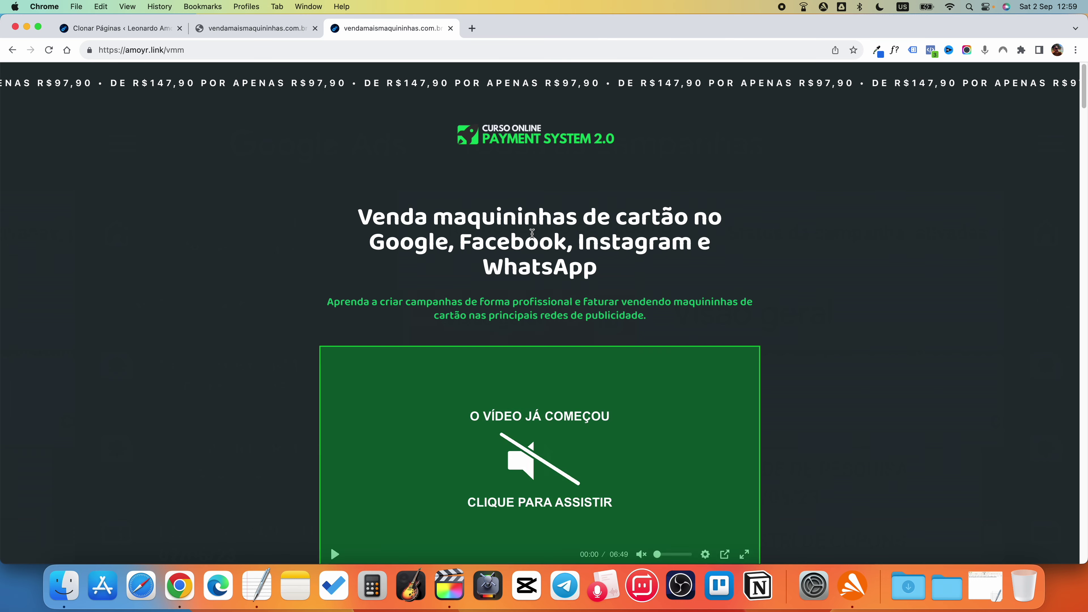
- Review the cloned page and compare its buy button with the original page's button, closing the original page
scroll(496, 286, down, 20)
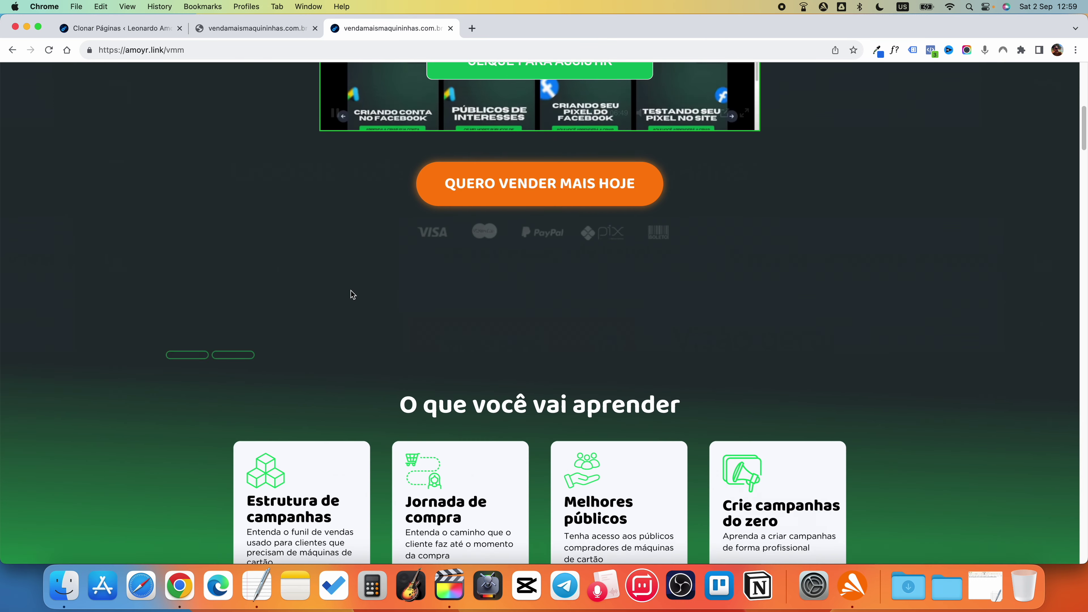
scroll(351, 290, down, 13)
scroll(359, 296, up, 15)
scroll(361, 297, up, 18)
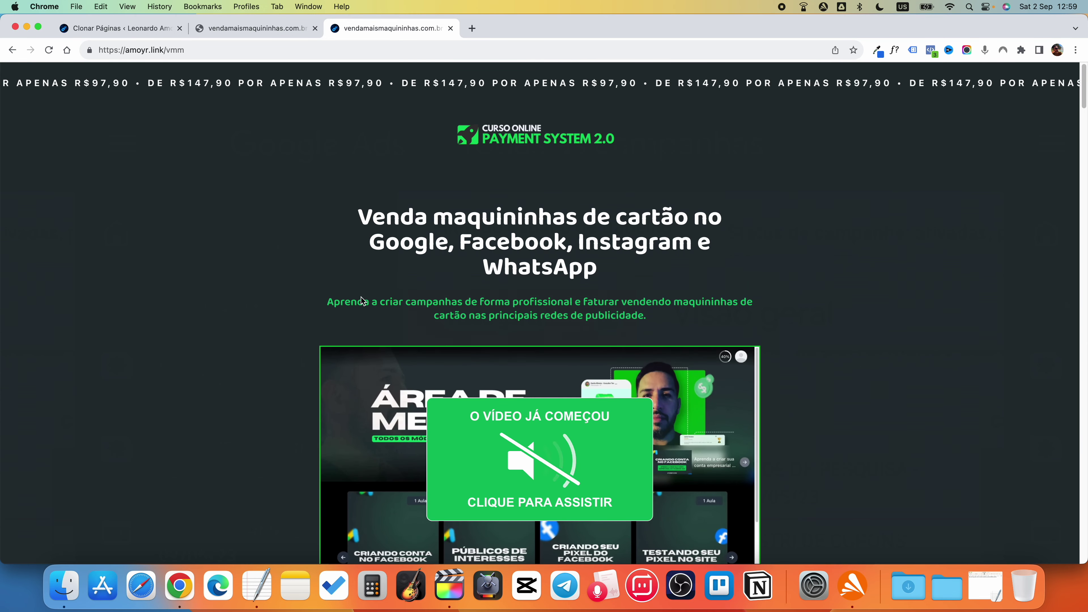
scroll(362, 298, down, 6)
scroll(363, 299, down, 2)
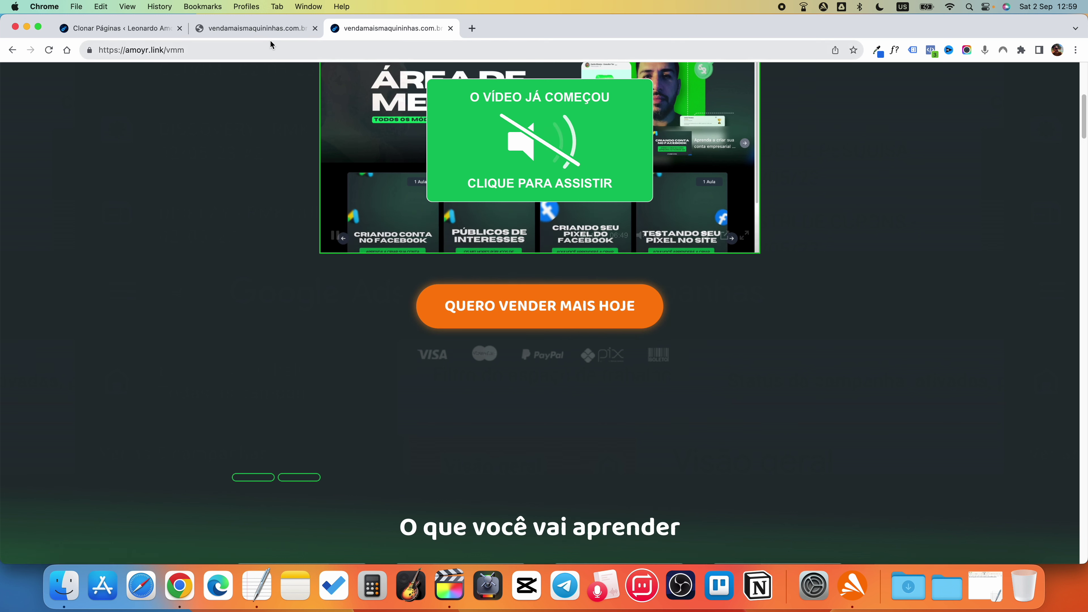
click(253, 28)
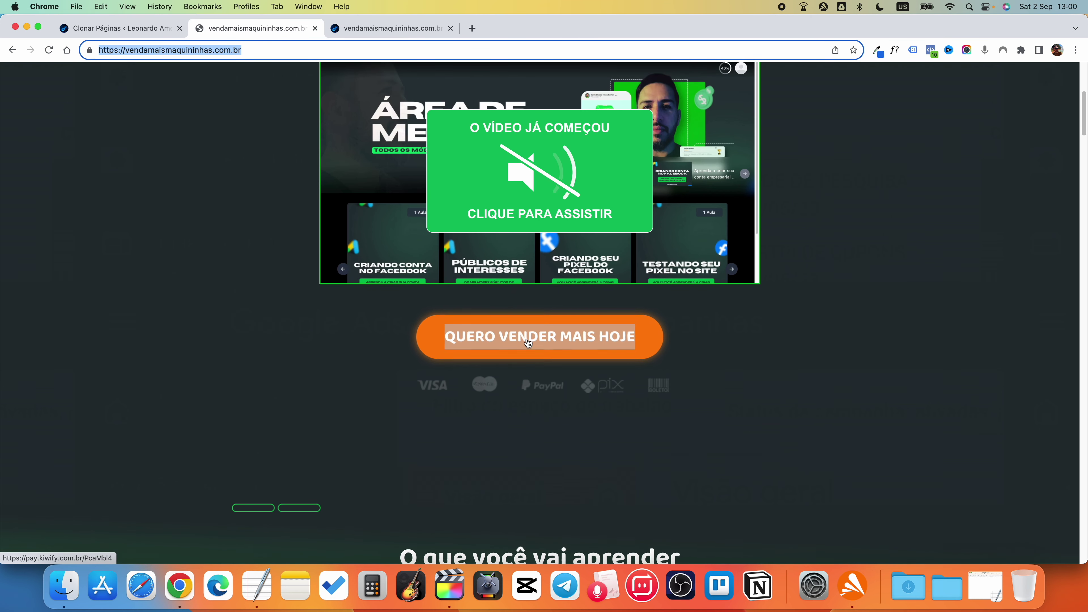
key(ctrl+Tab)
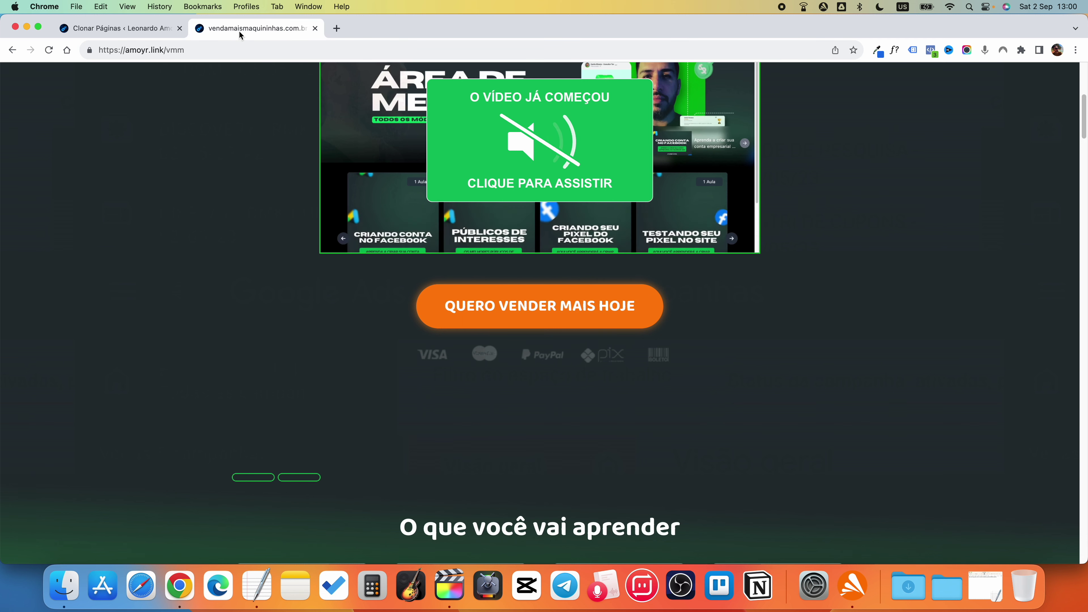
- Test the QUERO VENDER MAIS HOJE button on the cloned page and examine the checkout it opens down to the payment button
scroll(540, 346, up, 1)
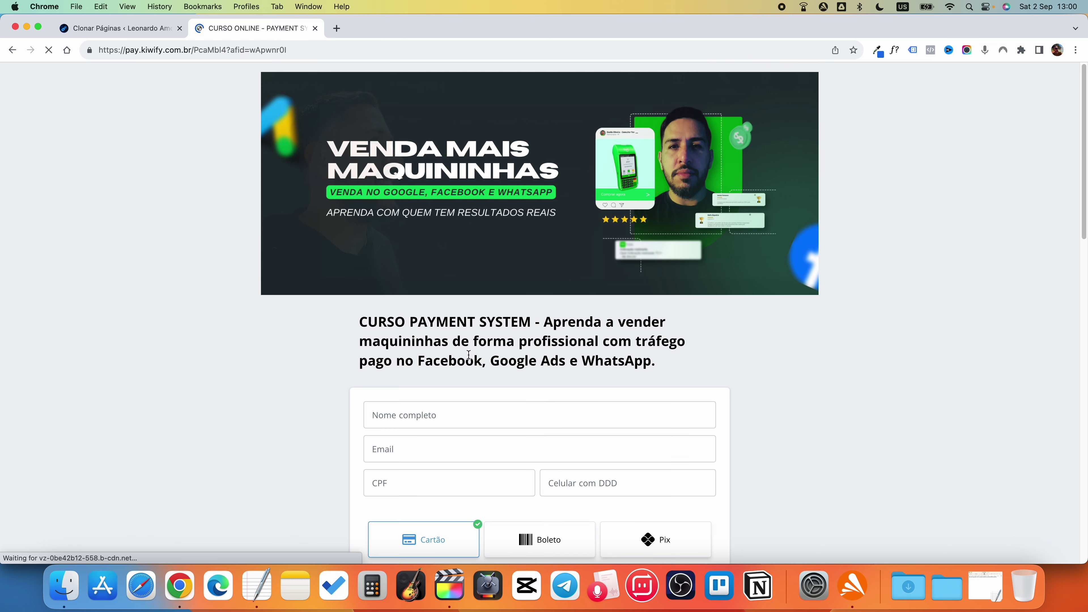
scroll(455, 352, down, 15)
scroll(492, 360, down, 3)
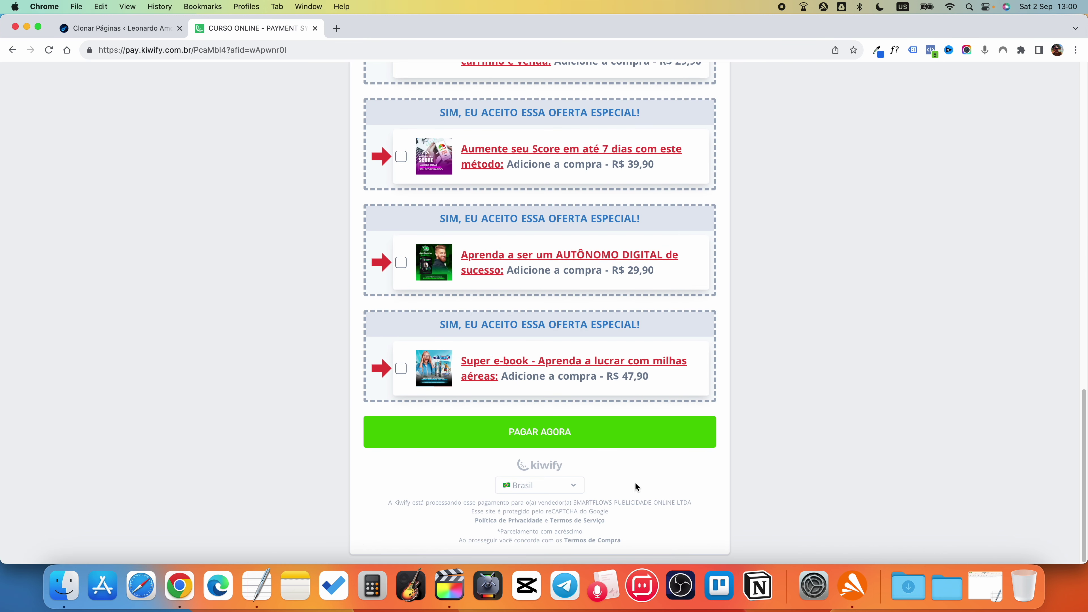
scroll(595, 463, up, 2)
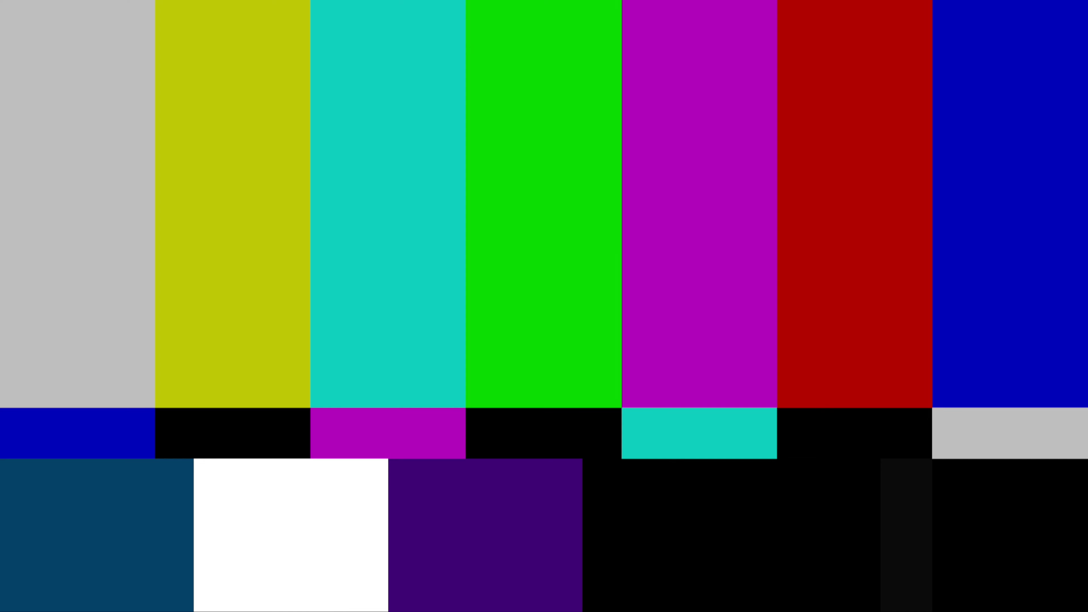